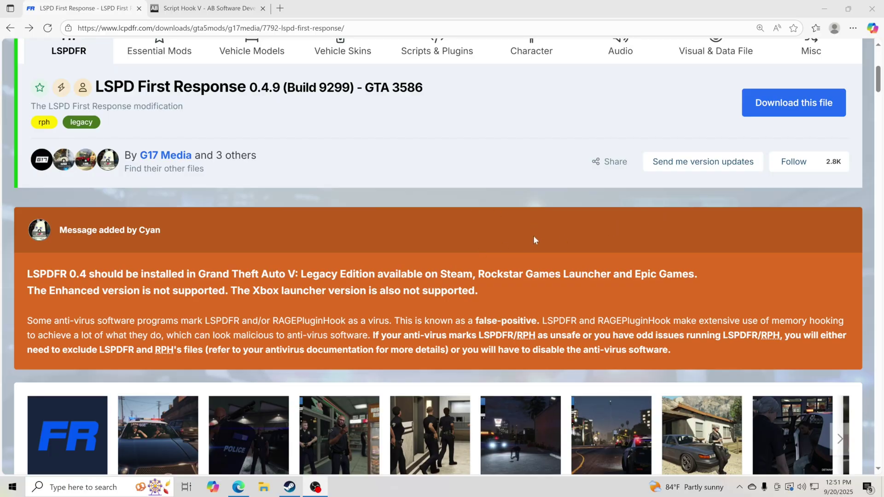
Review the LSPD First Response page's supported-edition notice and compare it with the Grand Theft Auto V Legacy entry in the Steam library.
scroll(533, 236, "down", 2)
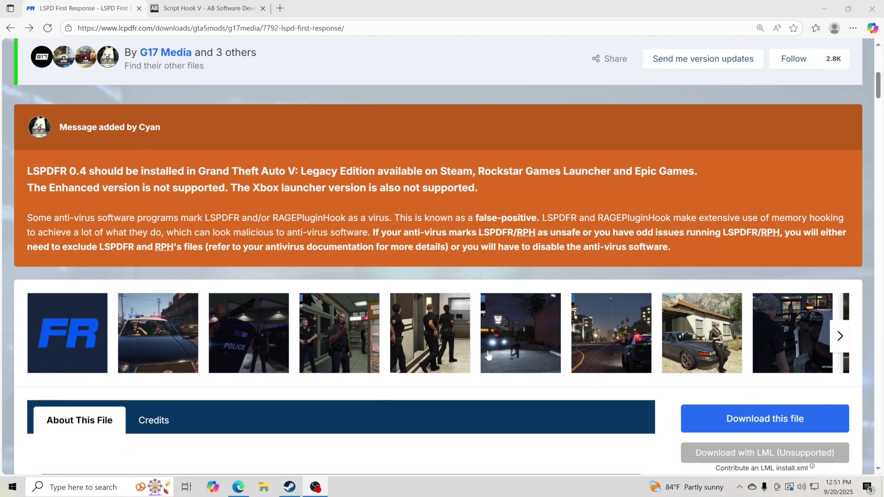
scroll(474, 364, "up", 2)
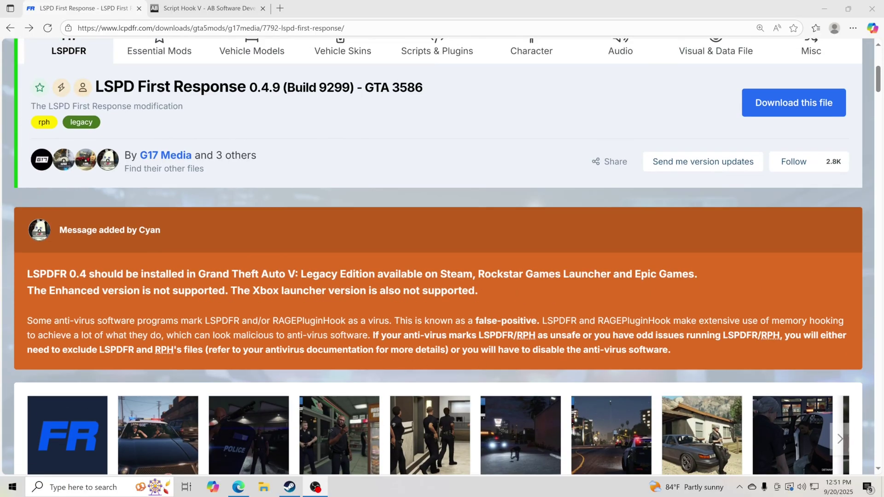
scroll(335, 310, "up", 1)
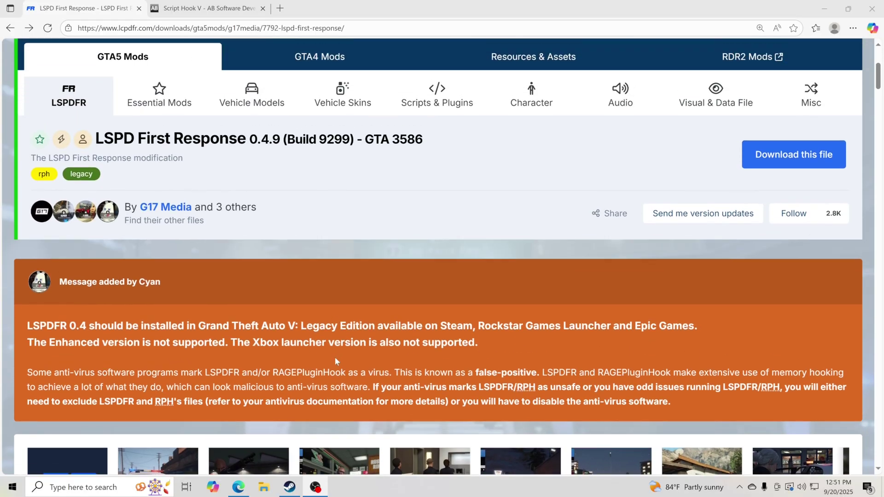
left_click(289, 487)
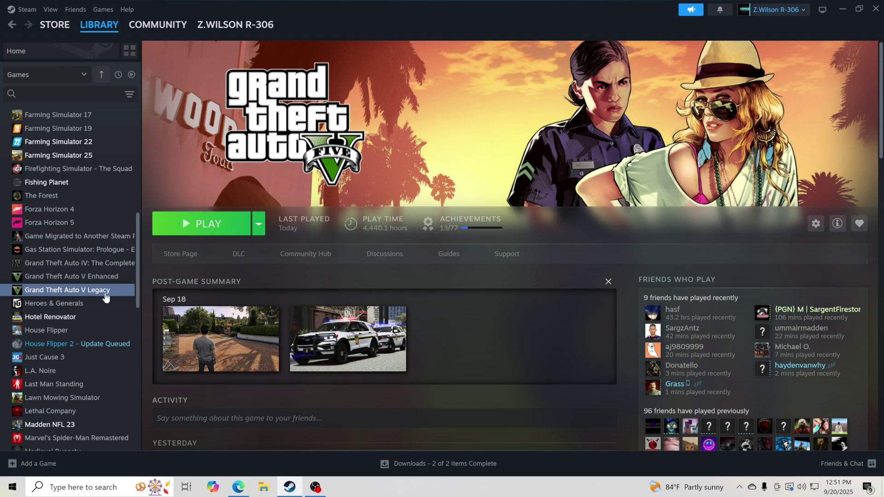
left_click(239, 487)
left_click_drag(27, 327, 340, 327)
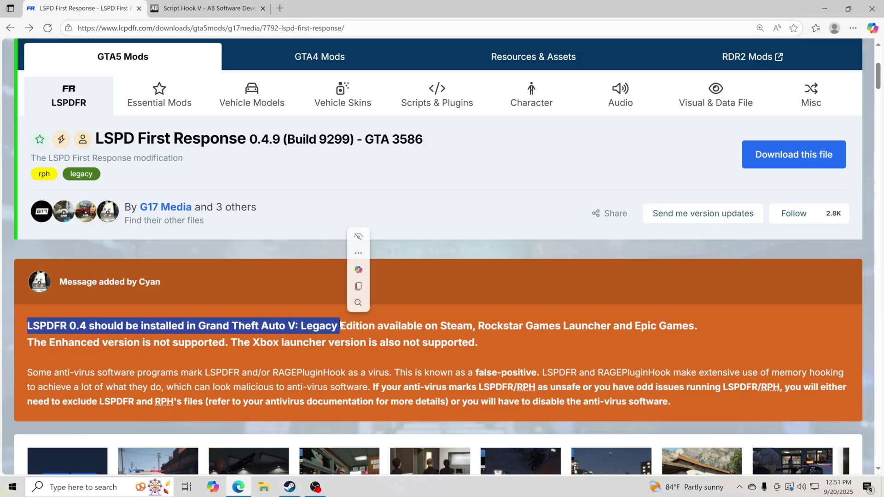
left_click_drag(26, 343, 234, 349)
Switch to Steam and open the local files folder of Grand Theft Auto V Legacy.
left_click(289, 487)
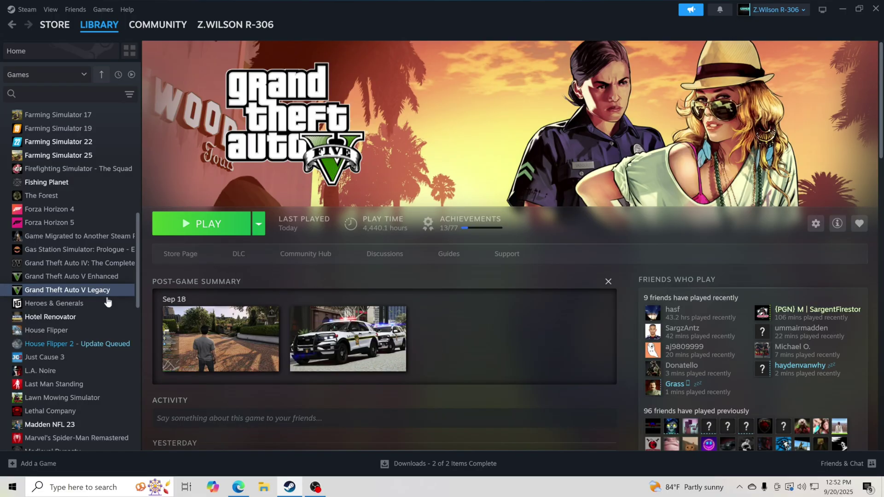
right_click(98, 292)
mouse_move(132, 353)
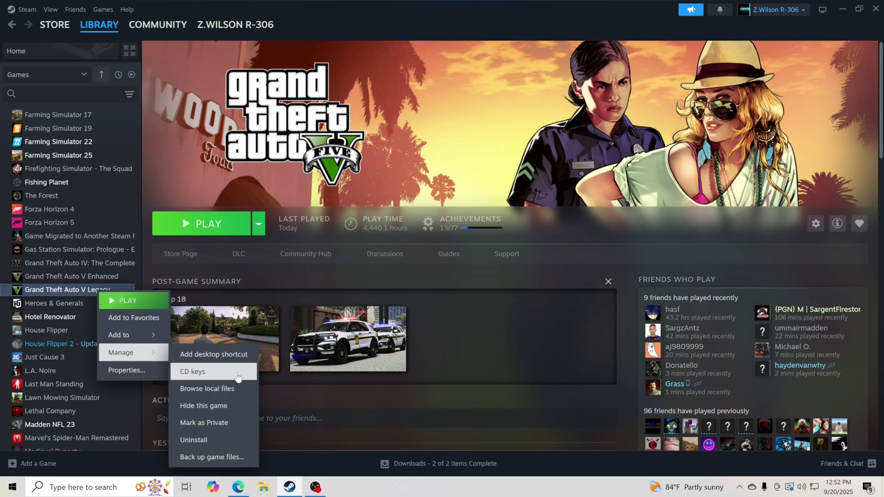
left_click(241, 389)
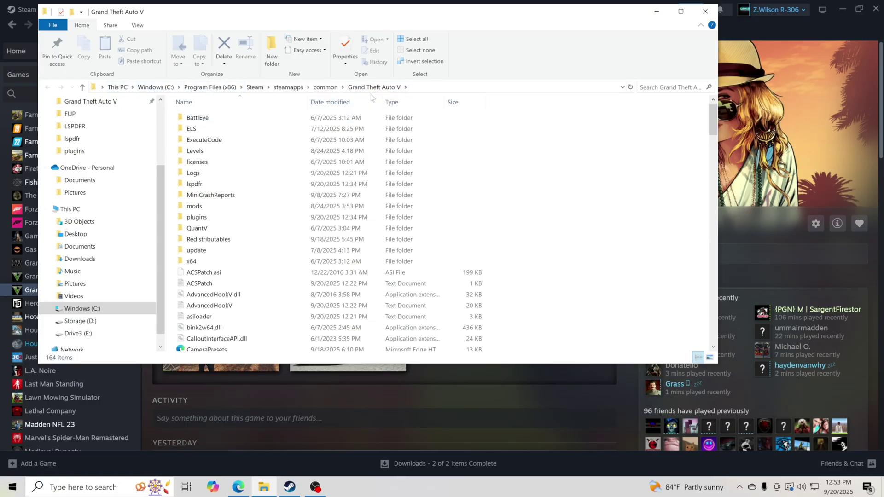
Return to the browser and examine the LSPD First Response page's authors, description and file information.
left_click(244, 487)
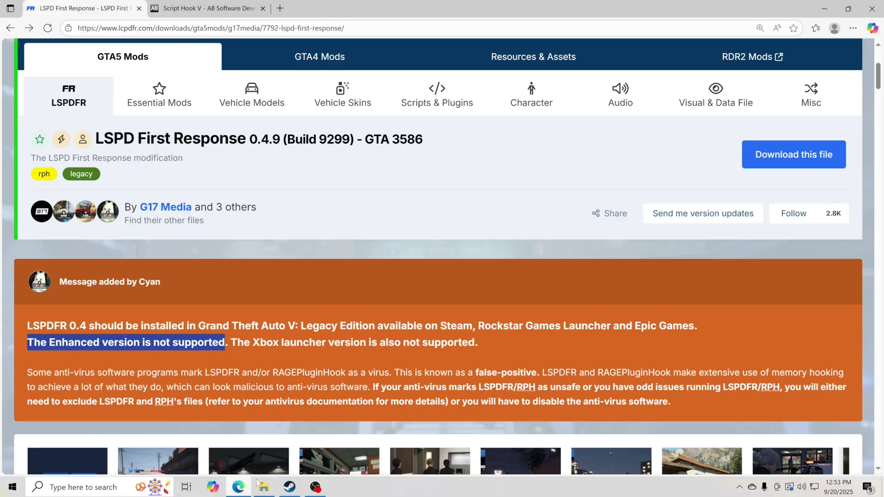
left_click(358, 358)
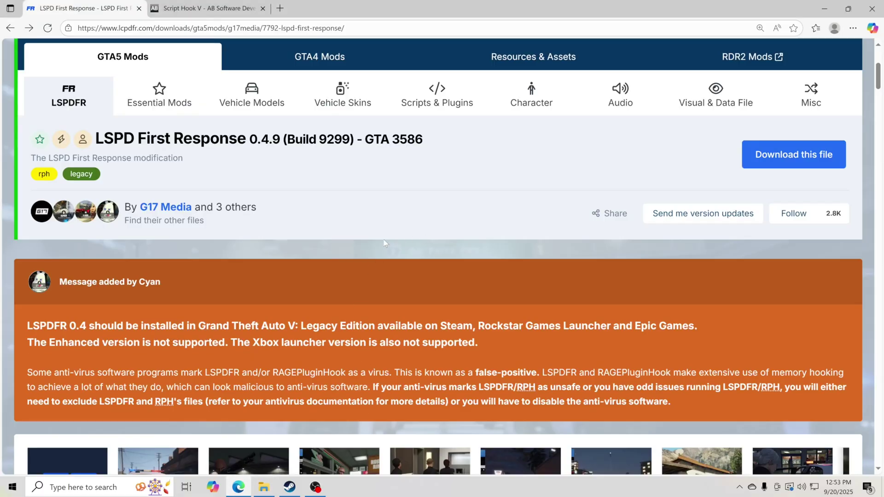
scroll(382, 243, "up", 2)
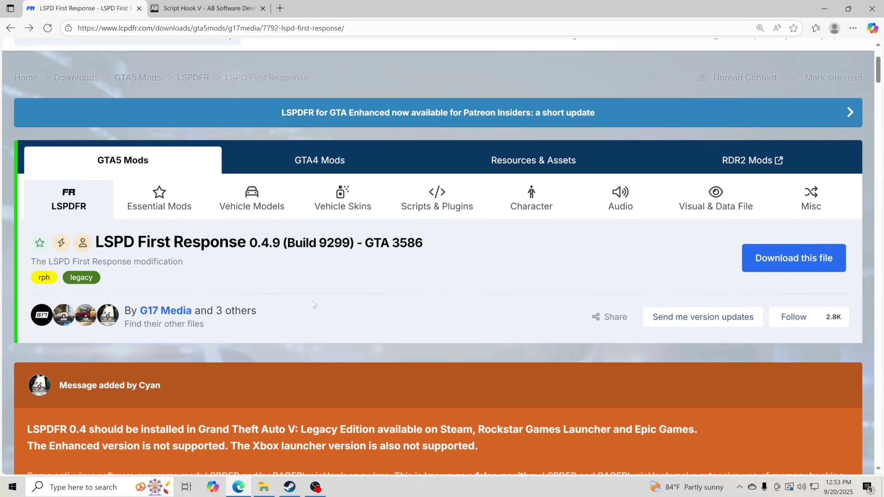
mouse_move(41, 318)
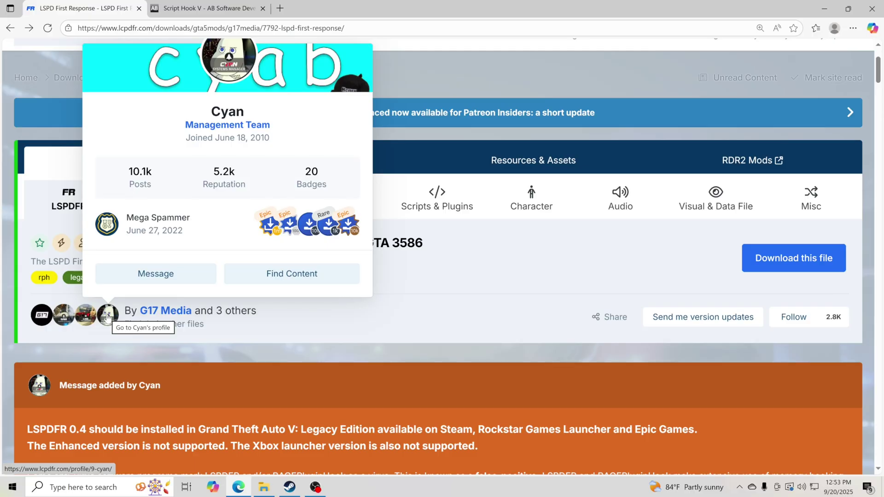
scroll(496, 332, "down", 8)
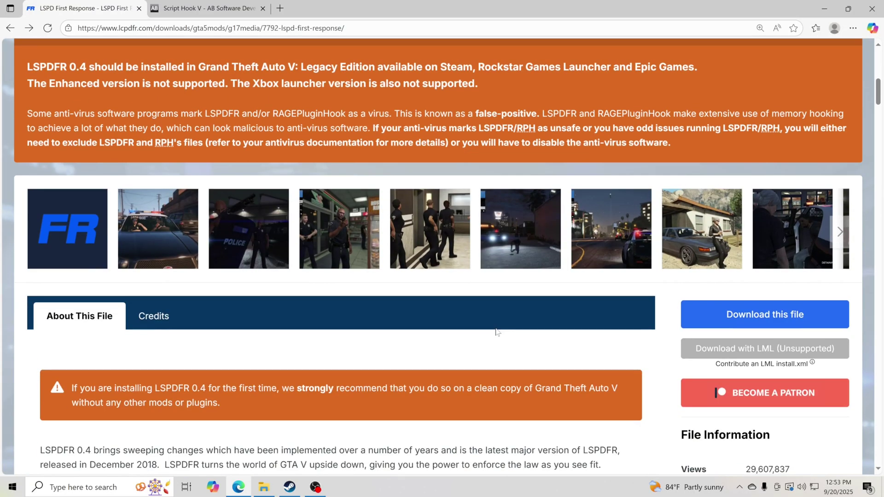
scroll(497, 332, "down", 3)
left_click_drag(745, 343, 790, 345)
left_click(661, 357)
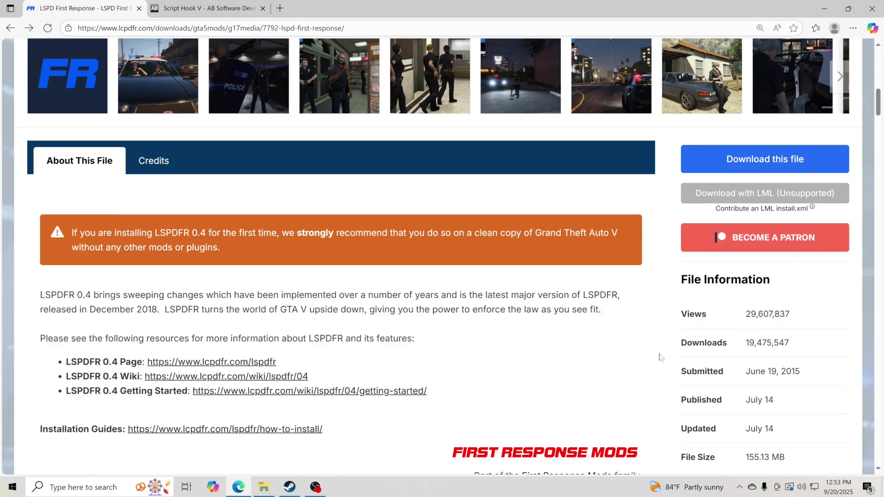
scroll(663, 359, "up", 4)
scroll(667, 363, "up", 1)
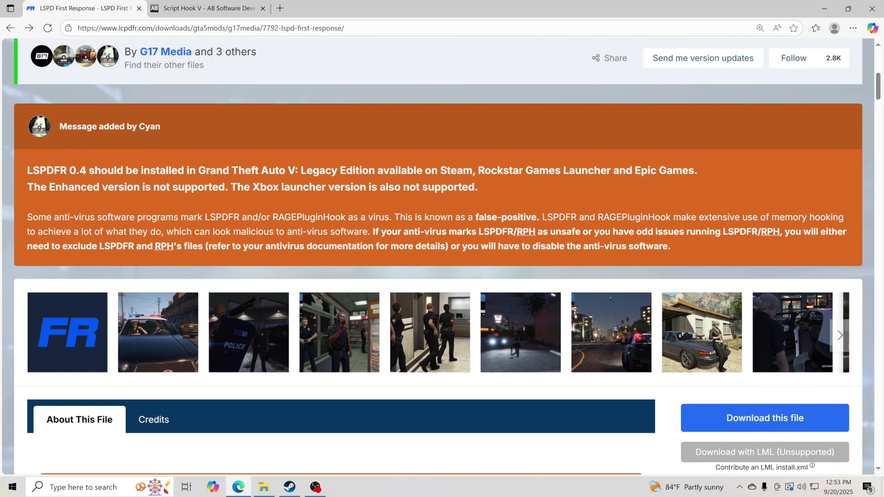
Read the page notice about anti-virus programs flagging LSPDFR and RAGEPluginHook as a false positive.
left_click_drag(27, 217, 395, 223)
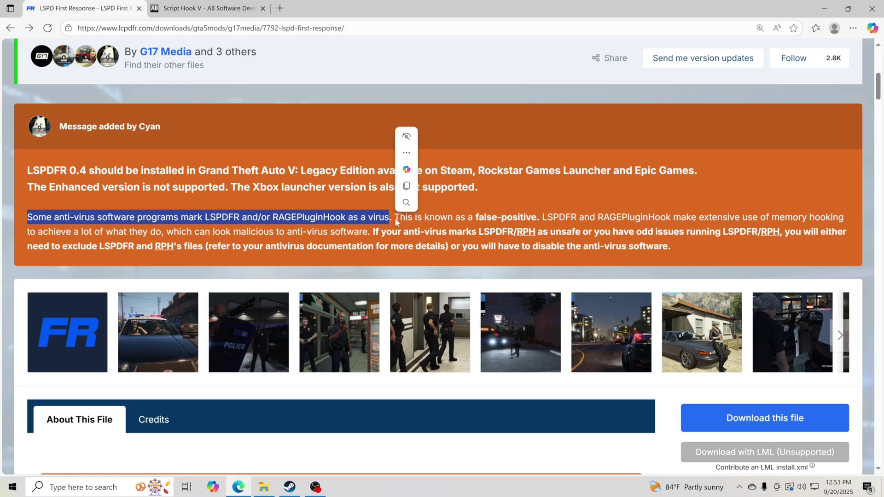
left_click(505, 234)
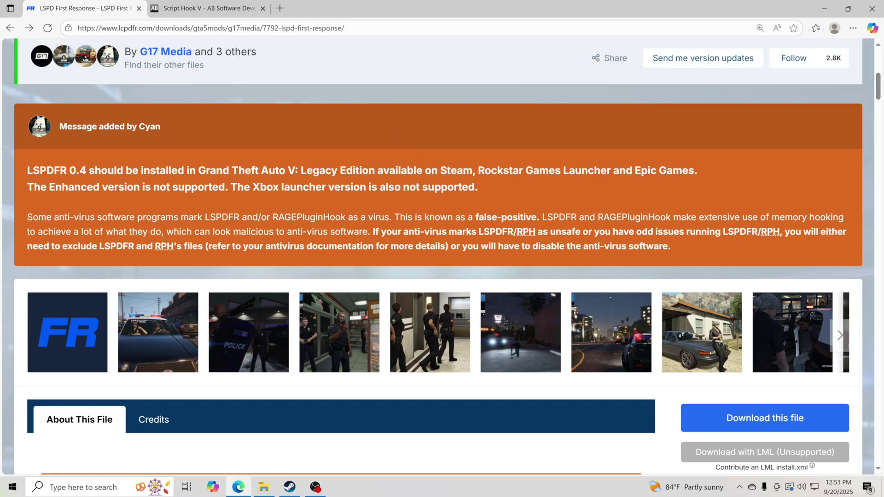
left_click_drag(394, 224, 537, 224)
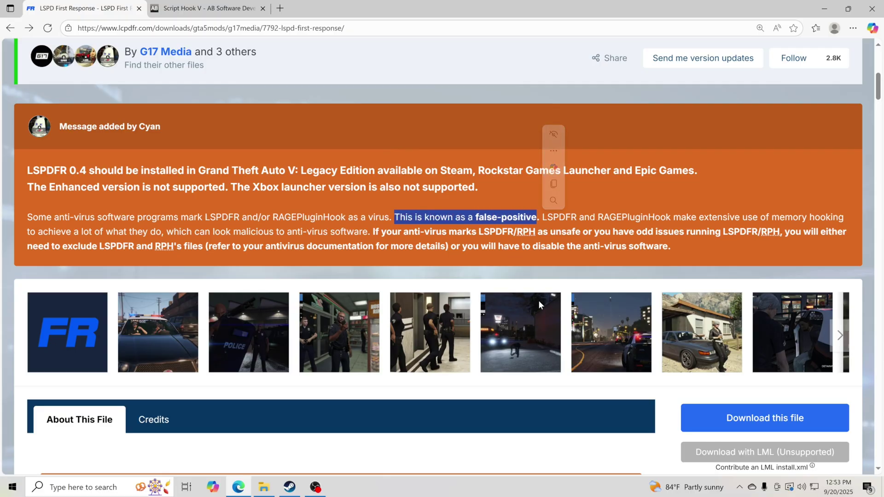
Request the LSPD First Response download and agree to its download terms to reach the file list.
scroll(597, 279, "up", 3)
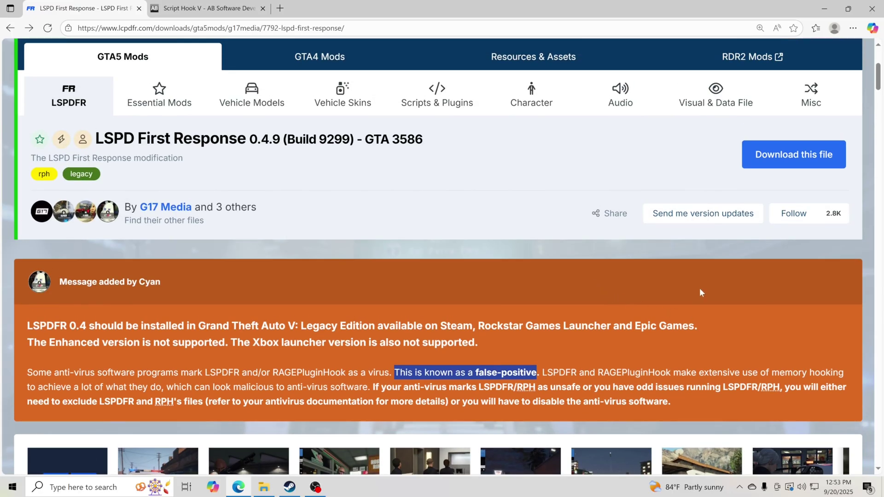
scroll(700, 290, "up", 2)
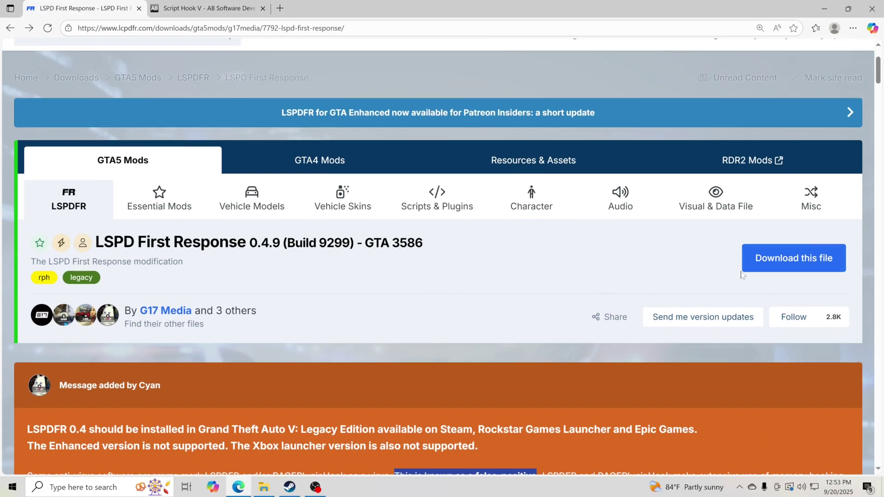
left_click(794, 262)
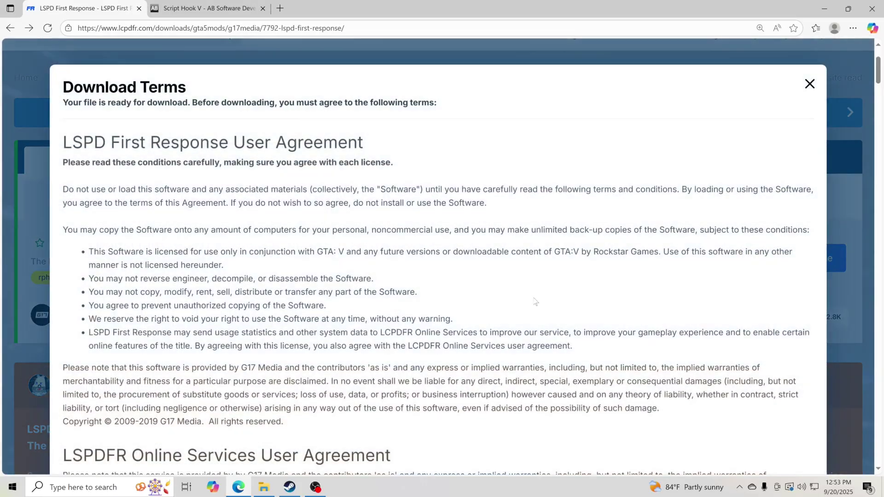
scroll(766, 258, "down", 6)
scroll(629, 312, "down", 15)
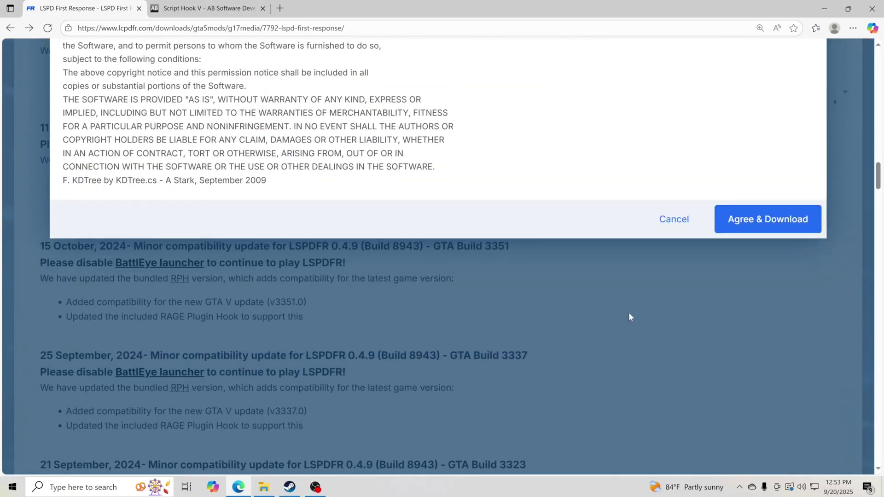
scroll(713, 306, "up", 1)
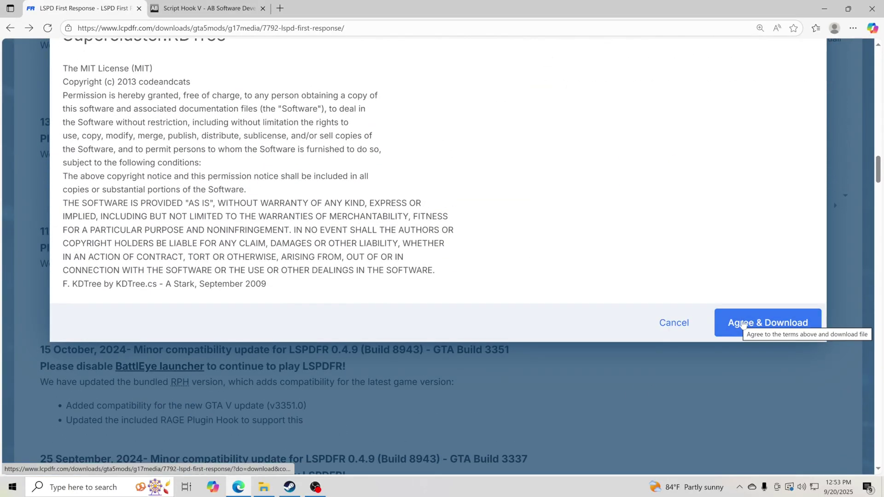
scroll(405, 295, "up", 7)
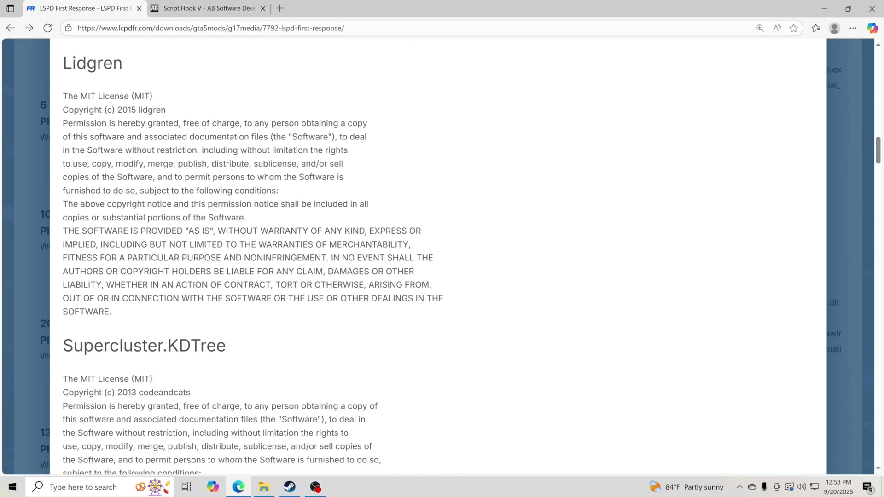
scroll(570, 344, "down", 7)
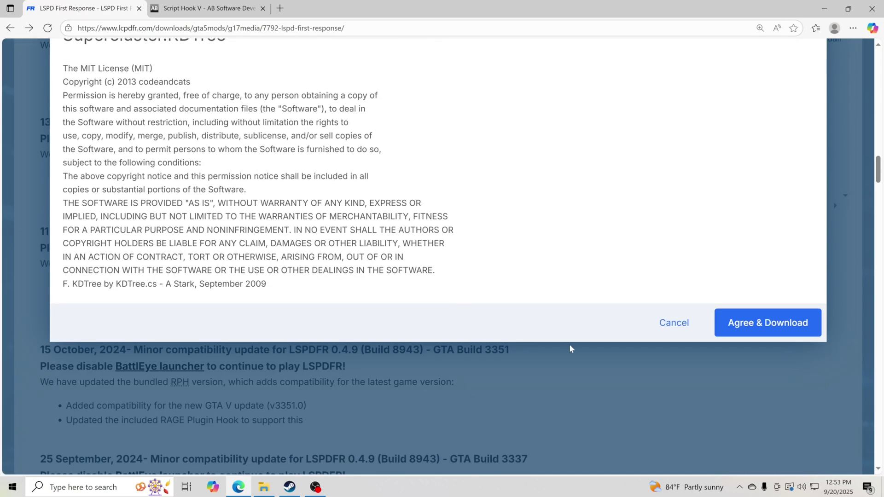
left_click(771, 325)
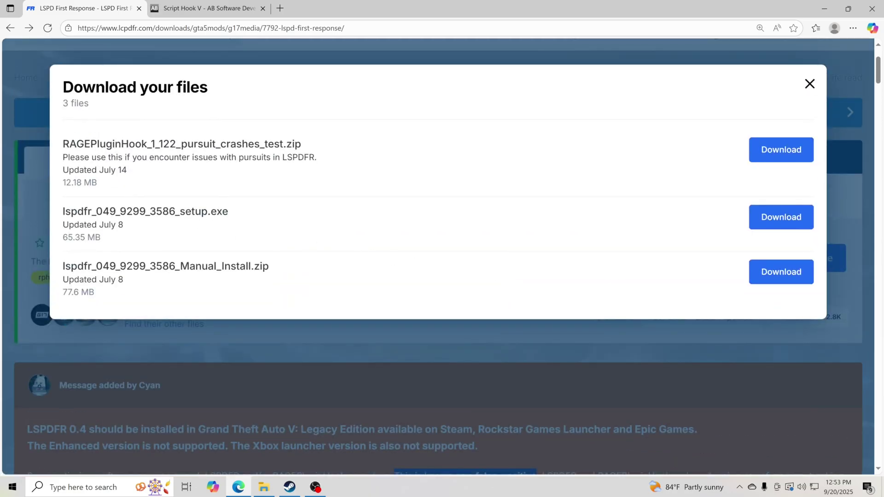
Download lspdfr_049_9299_3586_setup.exe and launch the downloaded installer.
double_click(193, 211)
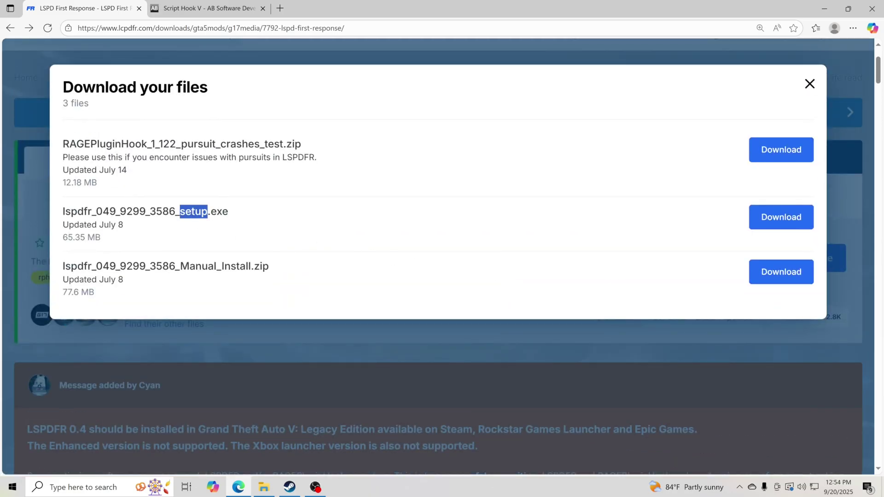
left_click(783, 218)
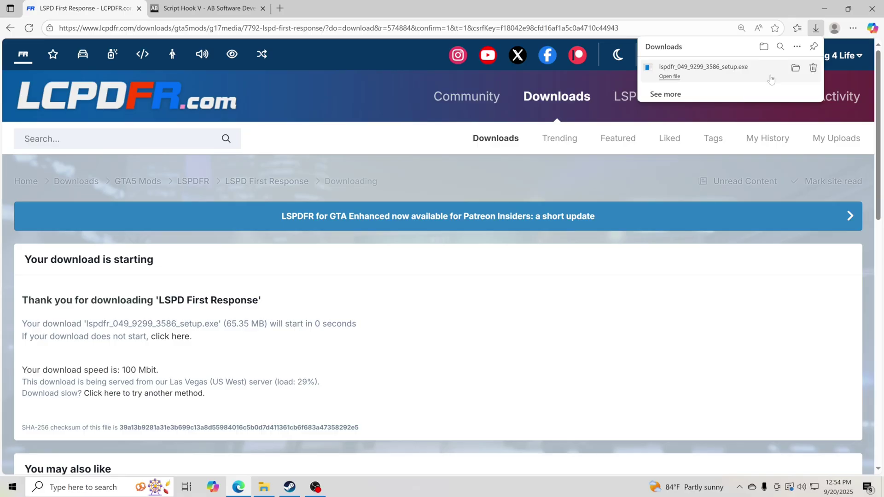
left_click(669, 77)
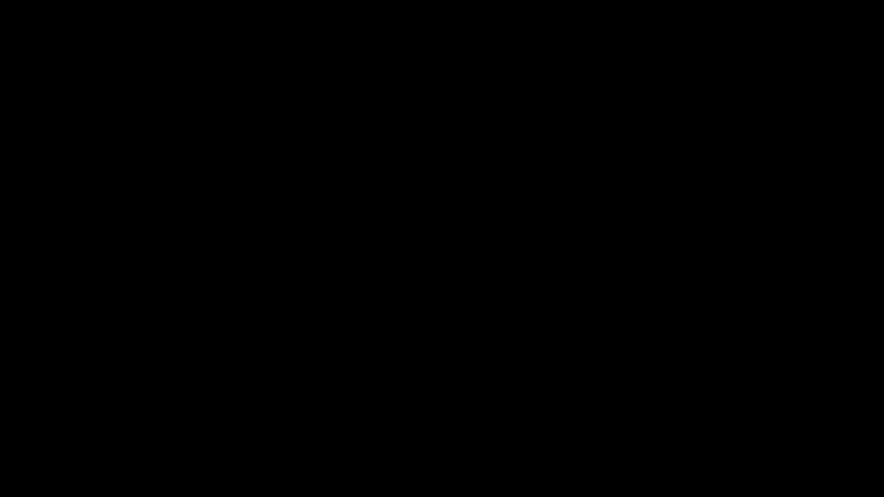
left_click(448, 257)
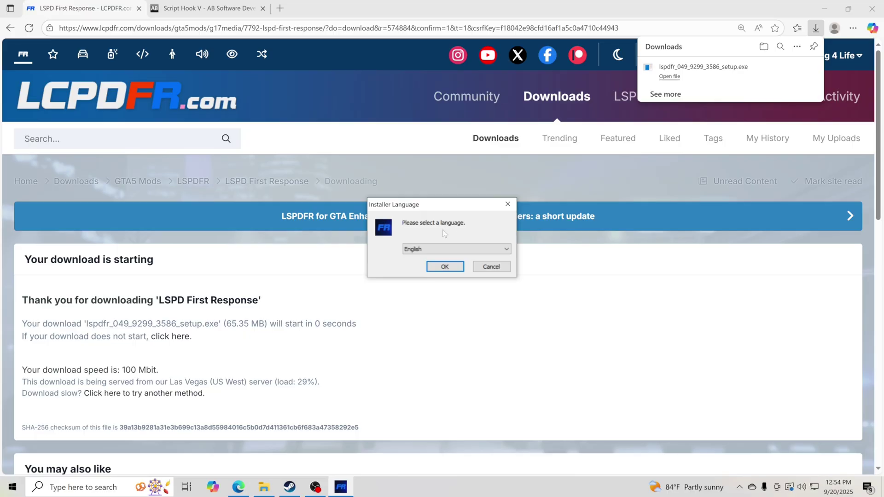
Accept English as the installer language and agree to the license, continuing to the install location page.
left_click(450, 270)
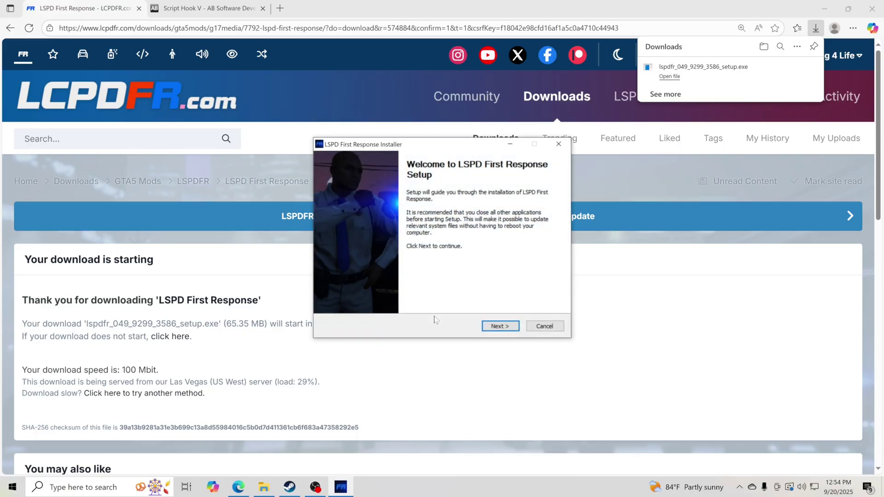
left_click(501, 327)
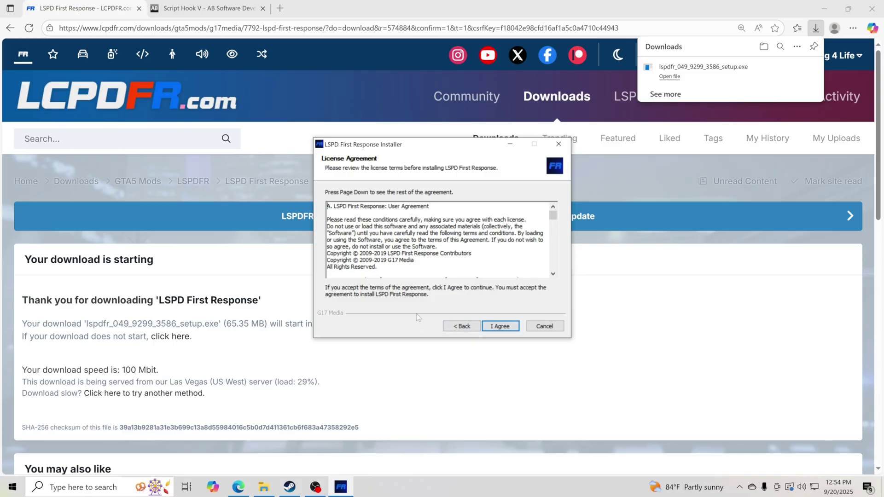
left_click(500, 326)
left_click(502, 327)
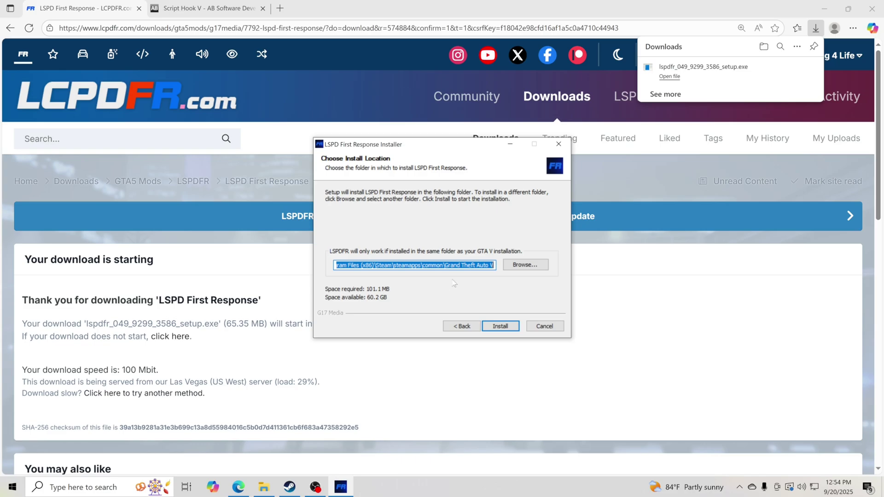
Start choosing the LSPDFR install folder, switch to Steam, and browse the local files of Grand Theft Auto V Legacy.
left_click(524, 267)
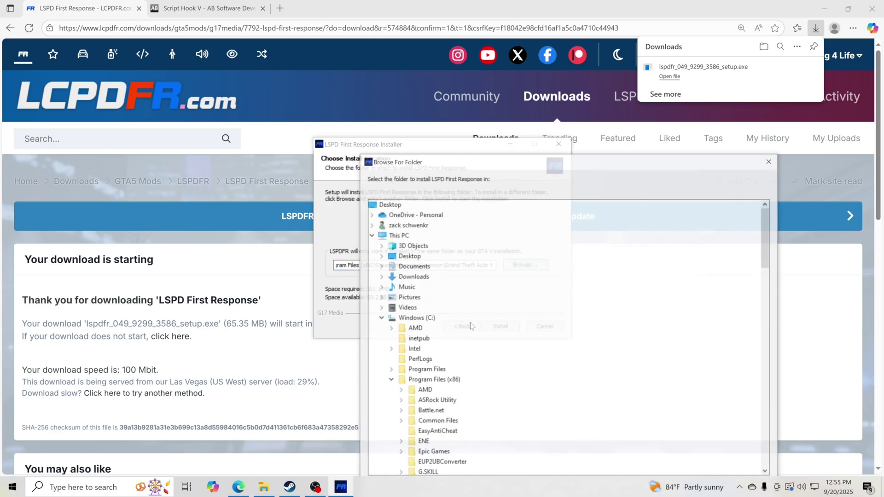
left_click(271, 490)
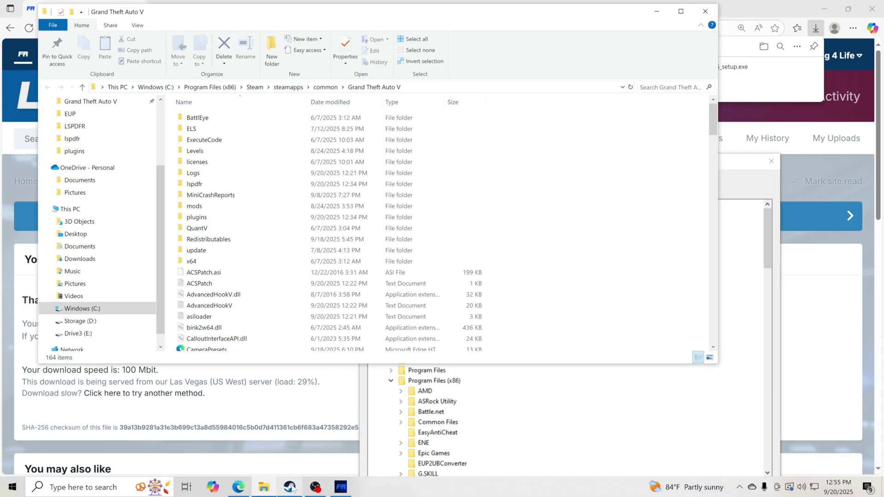
left_click(290, 488)
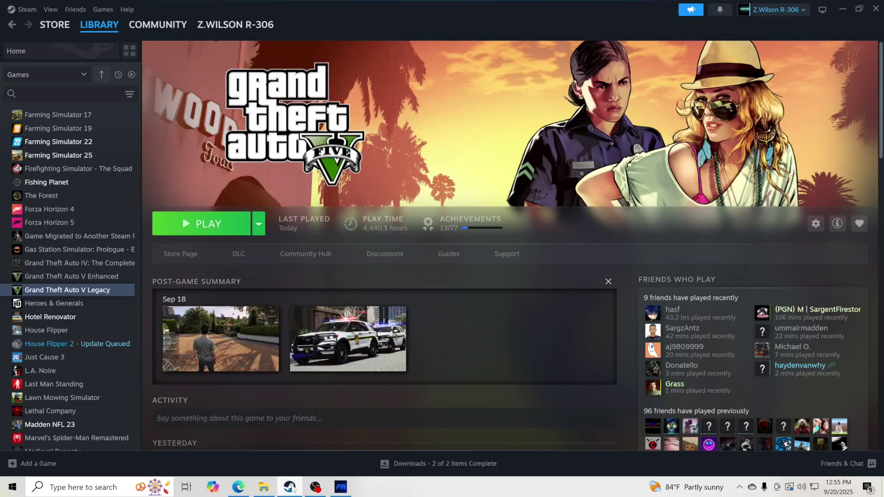
right_click(104, 294)
mouse_move(145, 353)
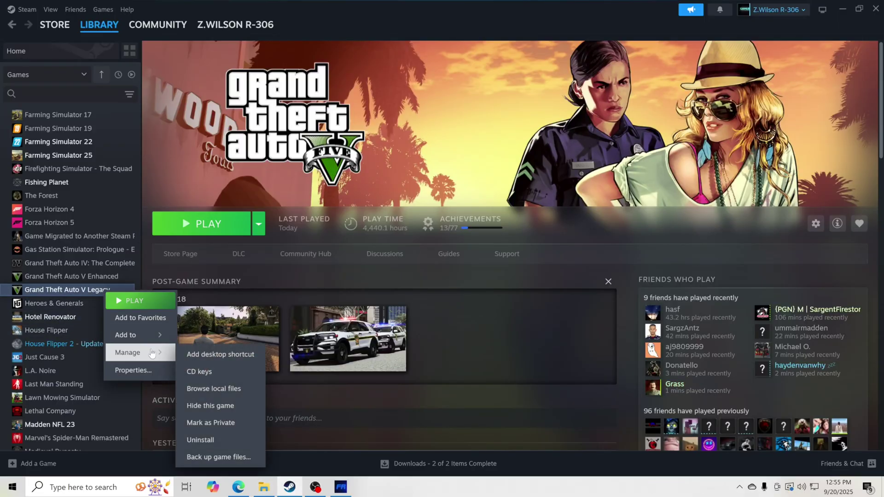
left_click(208, 389)
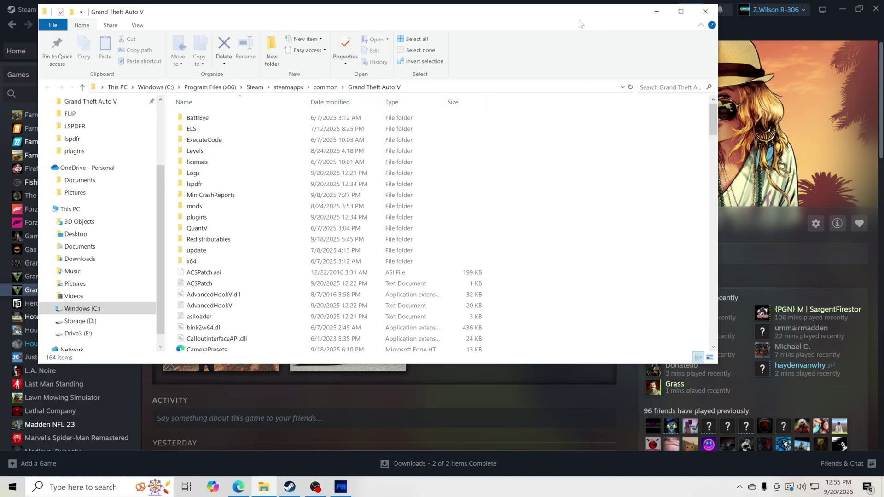
Reposition the Grand Theft Auto V folder window so its path stays readable, and bring the installer's folder picker to the front.
left_click_drag(569, 16, 554, 73)
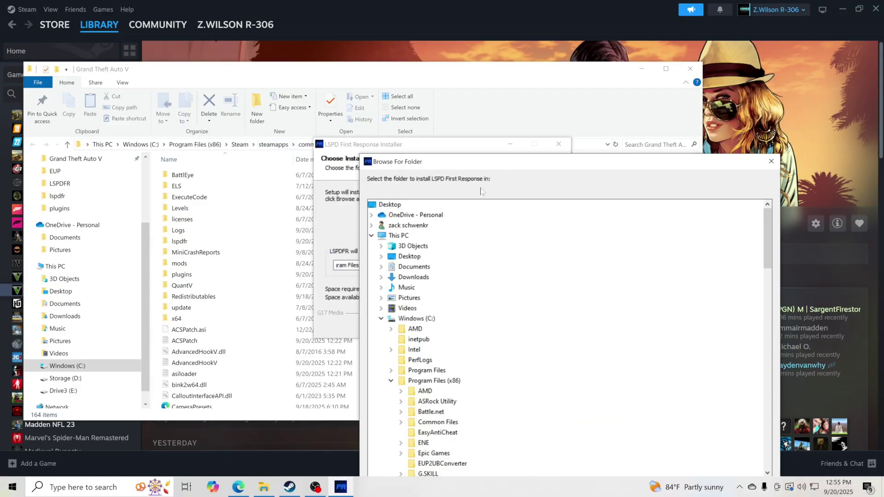
left_click_drag(401, 79, 402, 37)
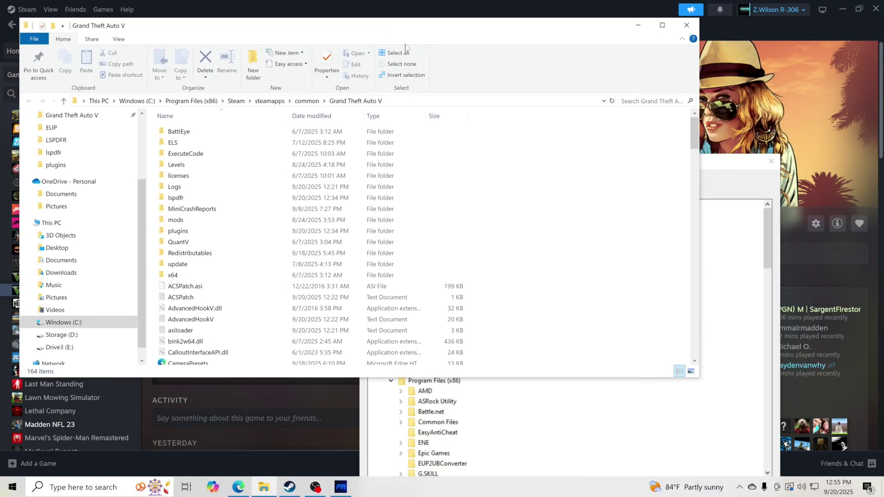
left_click(714, 178)
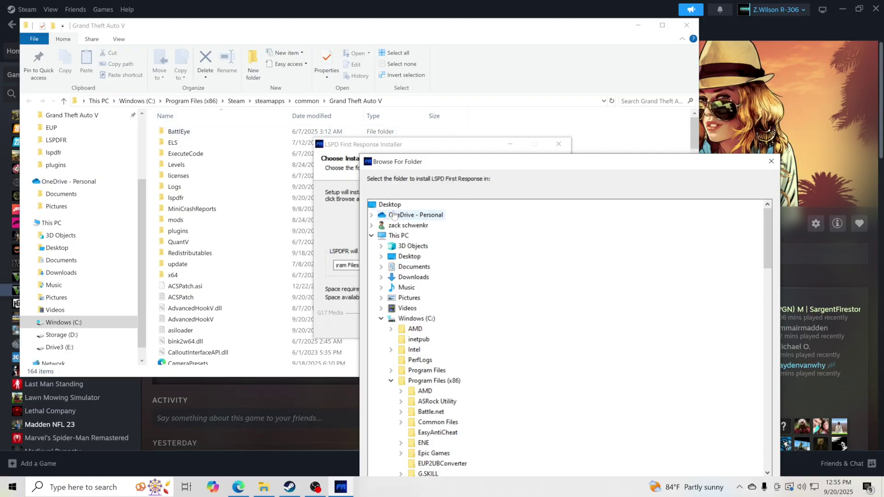
Choose Windows (C:) > Program Files (x86) > Steam > steamapps > common > Grand Theft Auto V as the install folder.
left_click(392, 236)
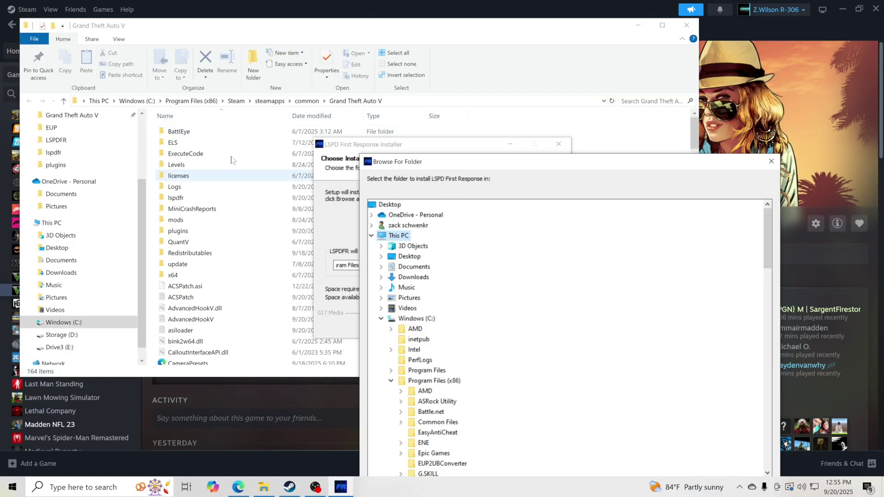
left_click(407, 322)
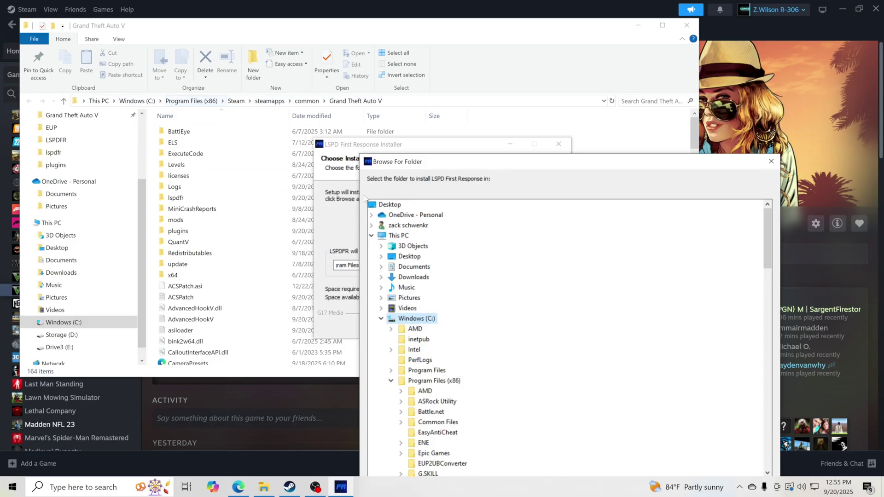
left_click(444, 382)
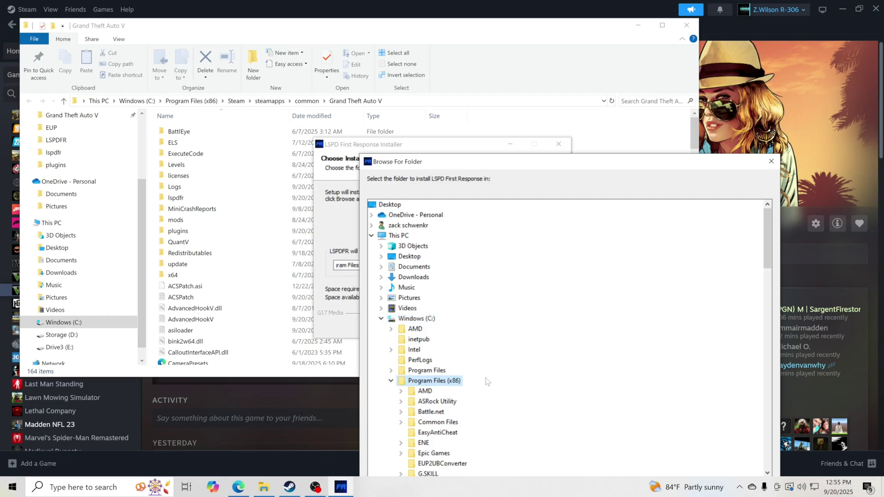
left_click_drag(516, 166, 563, 108)
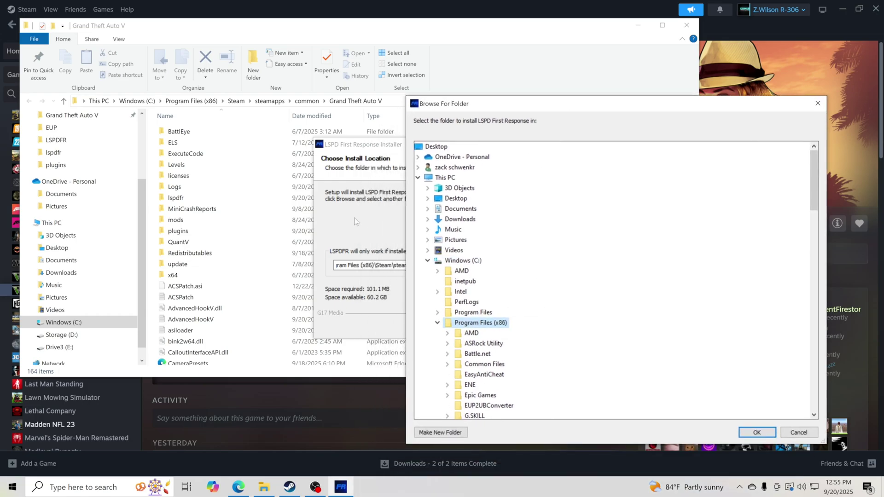
scroll(461, 369, "down", 6)
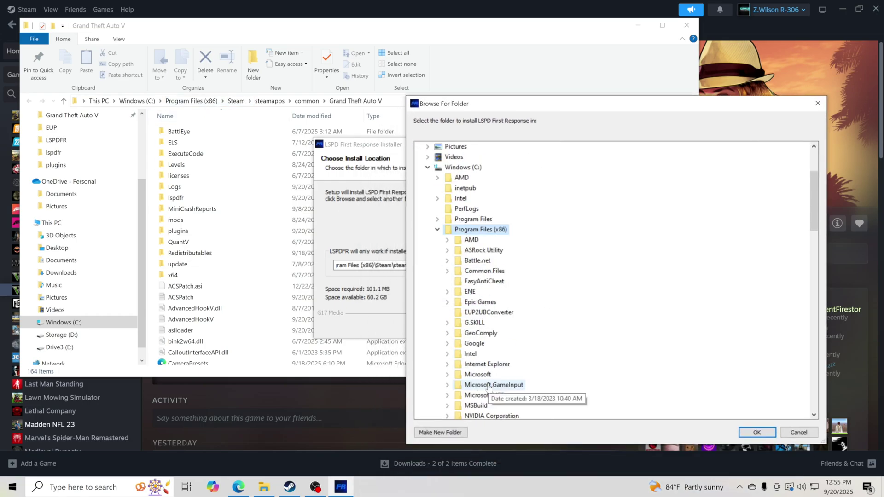
left_click(447, 365)
left_click(466, 365)
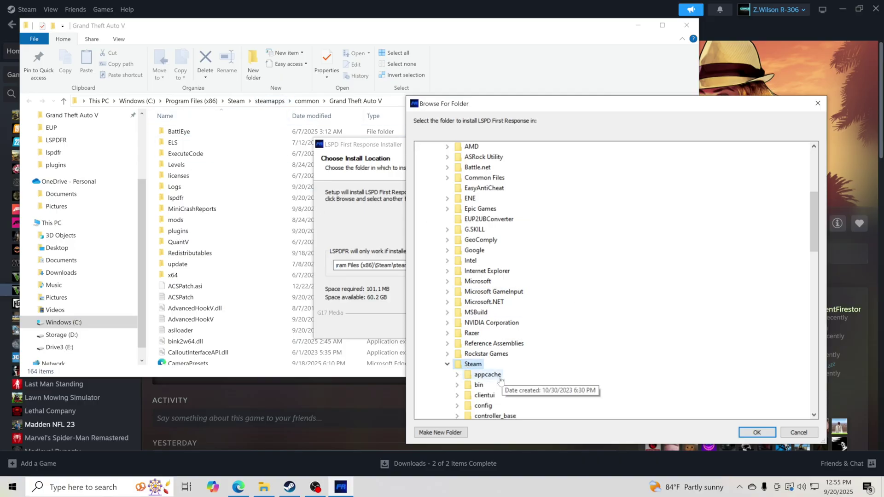
scroll(492, 383, "down", 5)
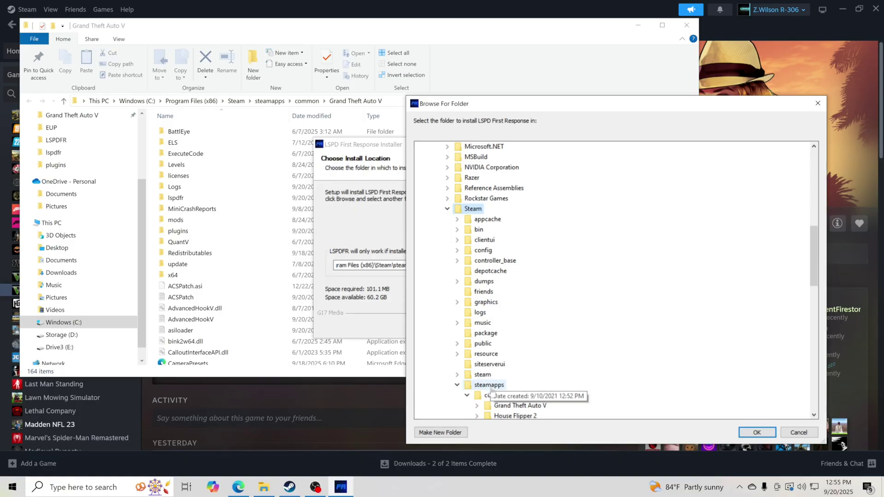
left_click(491, 385)
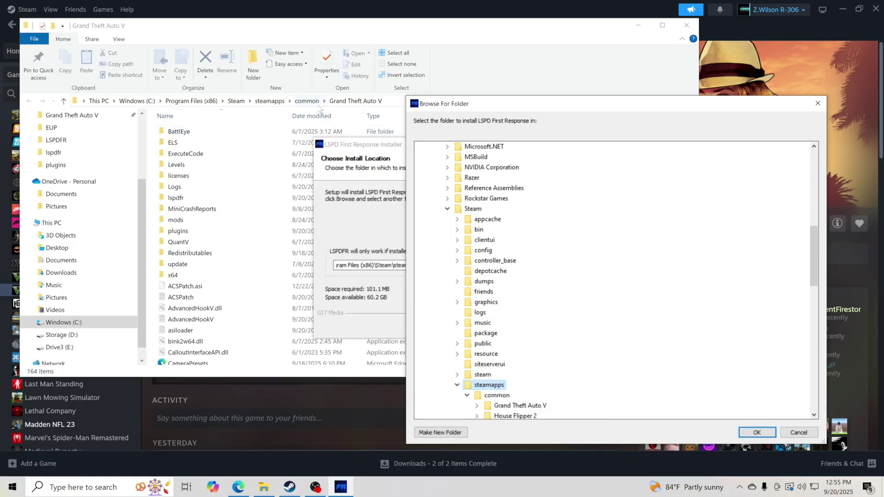
scroll(495, 304, "down", 3)
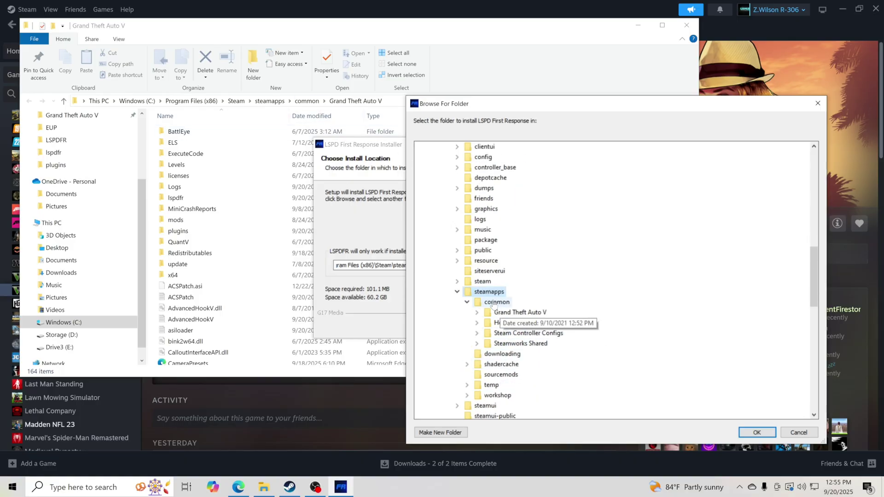
double_click(520, 312)
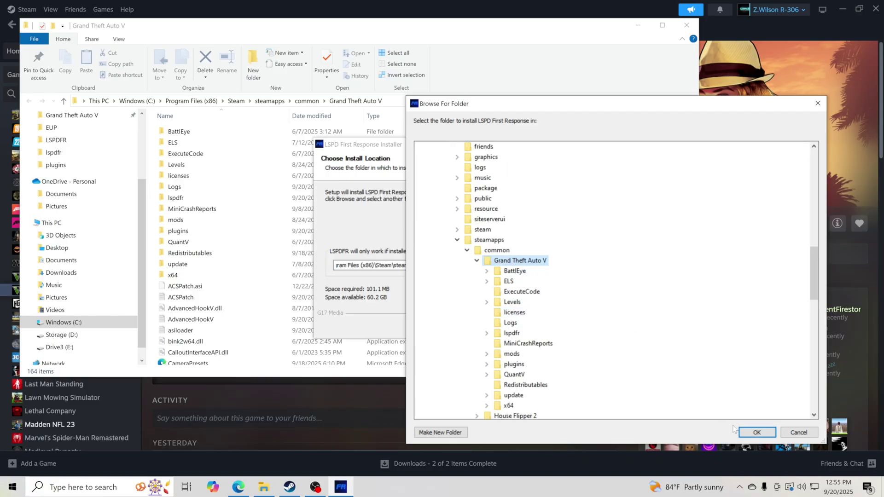
left_click(749, 432)
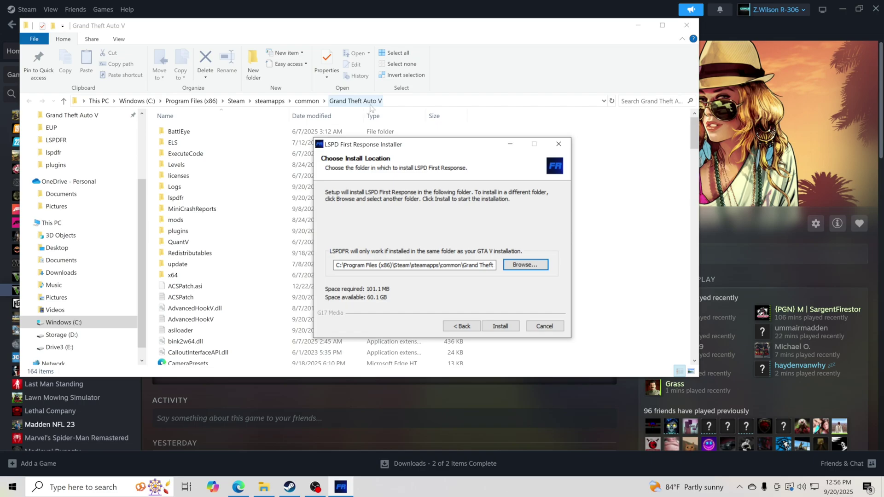
Install LSPD First Response, finish setup with the First Time Configurator launched, and continue past its welcome page.
left_click(510, 327)
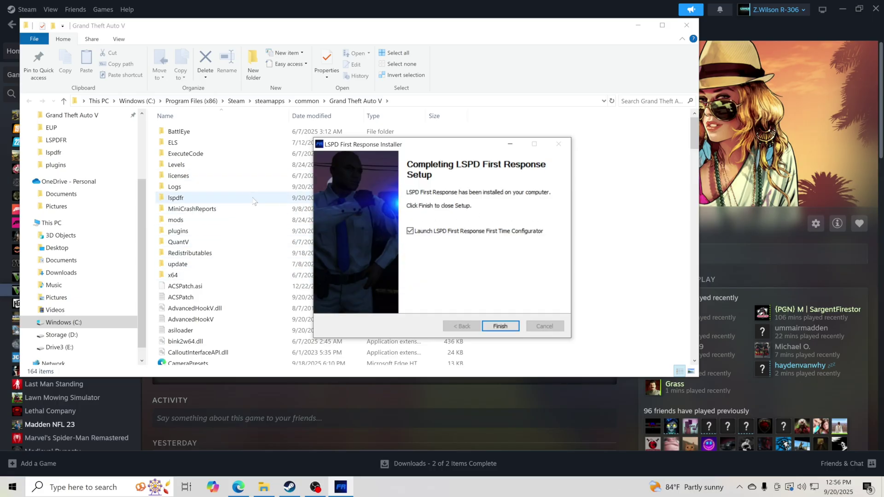
left_click(500, 326)
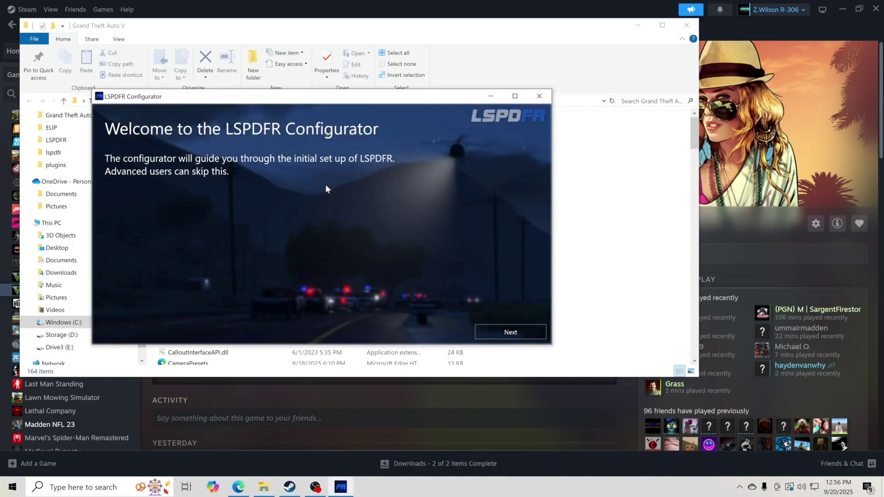
left_click(497, 332)
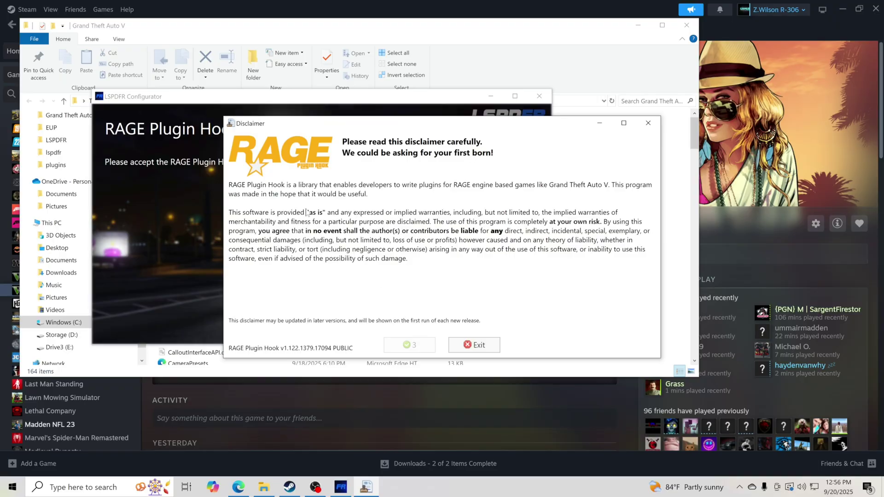
Accept the RAGE Plugin Hook disclaimer and let the configurator apply the recommended settings automatically, closing the setup.
left_click(409, 346)
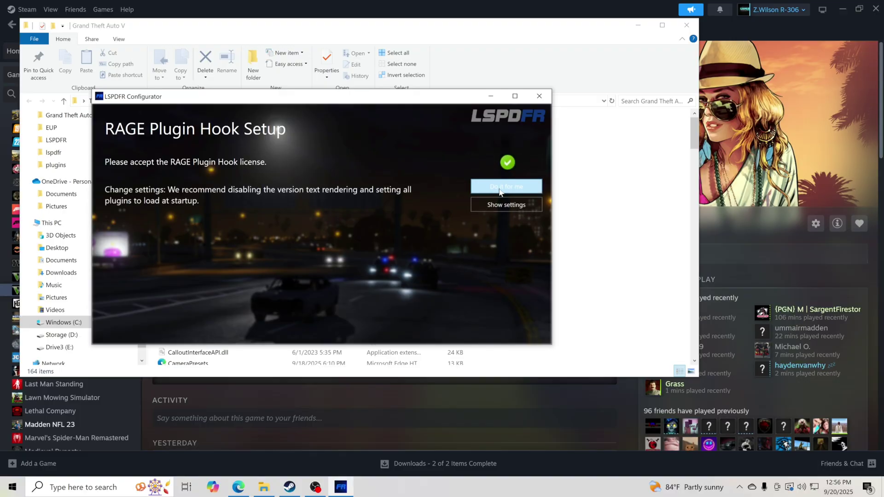
left_click(501, 189)
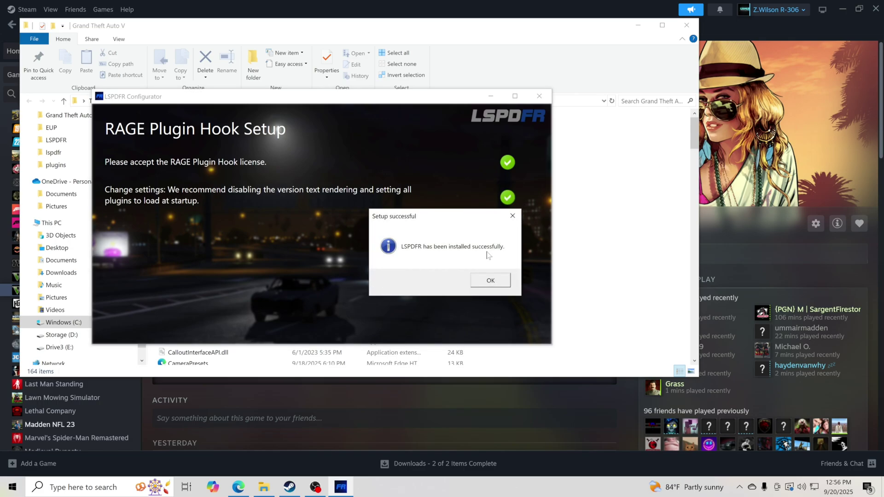
left_click(490, 281)
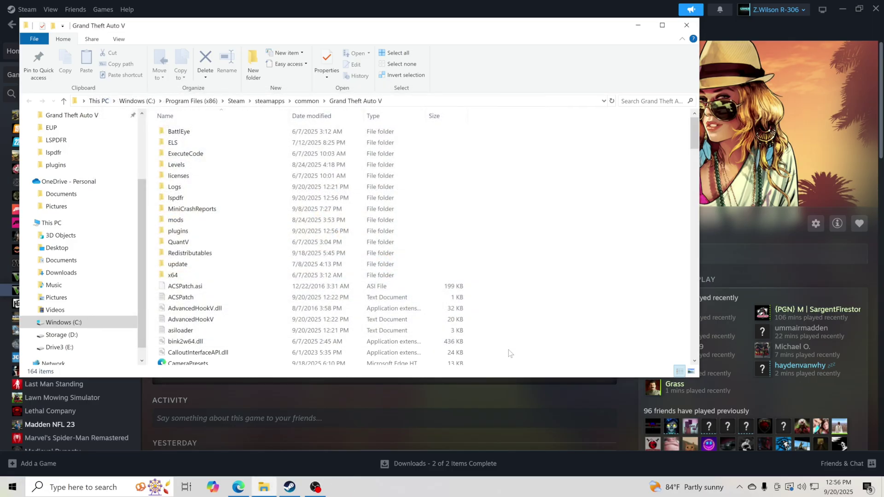
Maximize the Grand Theft Auto V folder window and open the lspdfr configuration file in the lspdfr folder for editing.
left_click(662, 25)
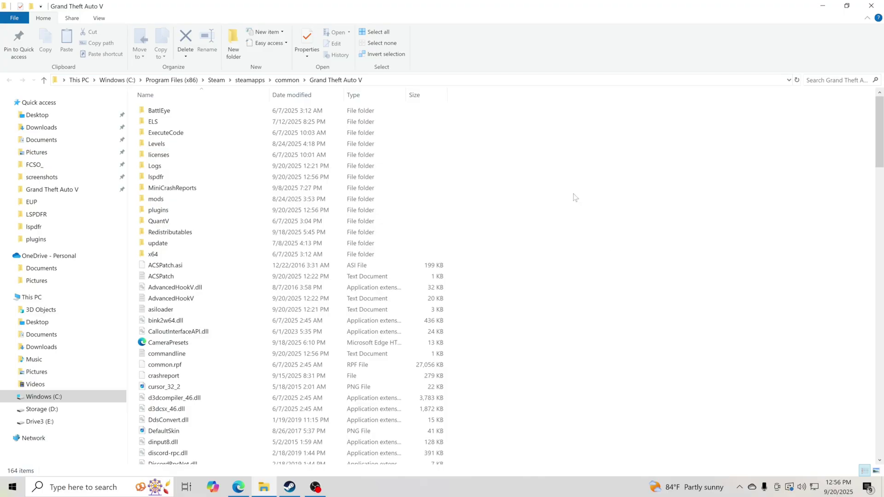
left_click(162, 179)
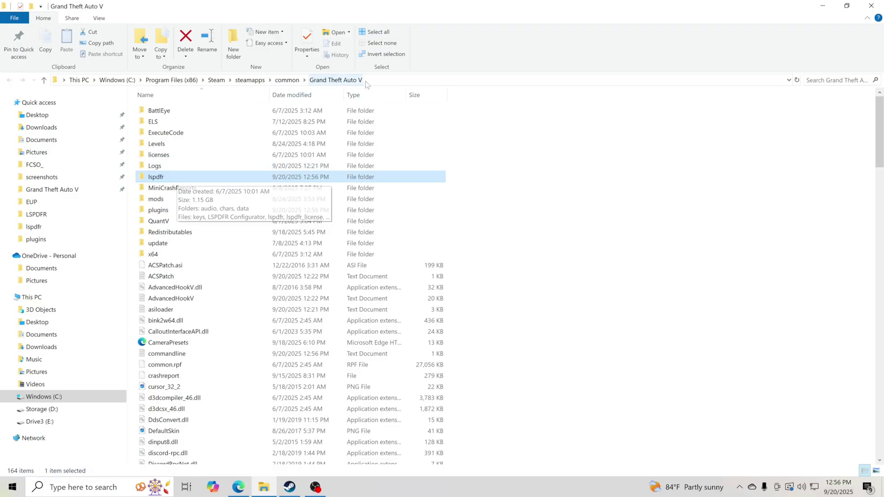
double_click(190, 180)
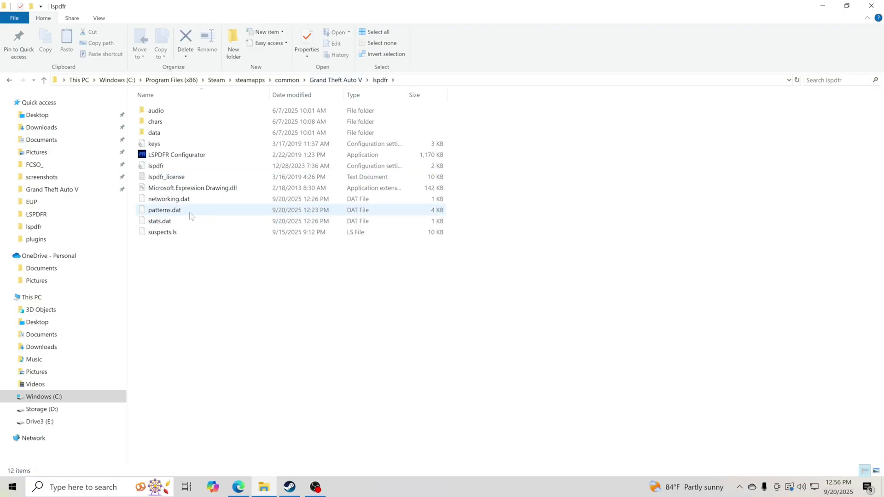
left_click(172, 169)
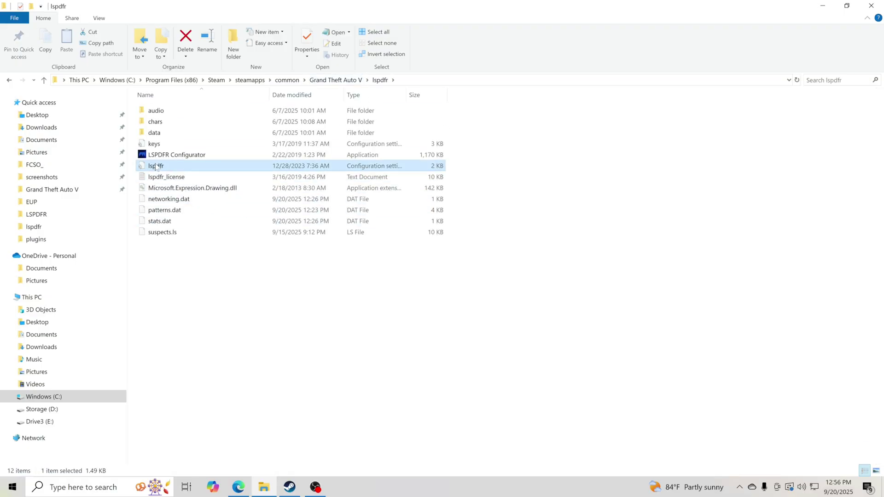
right_click(155, 166)
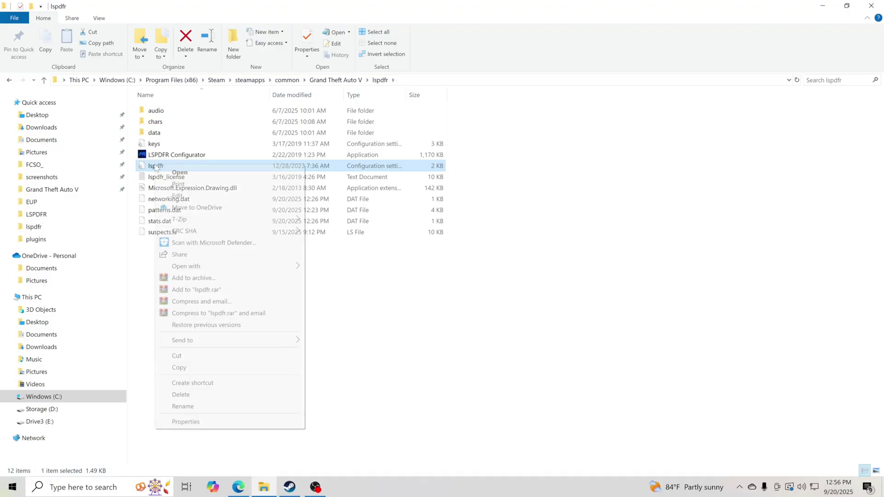
left_click(177, 196)
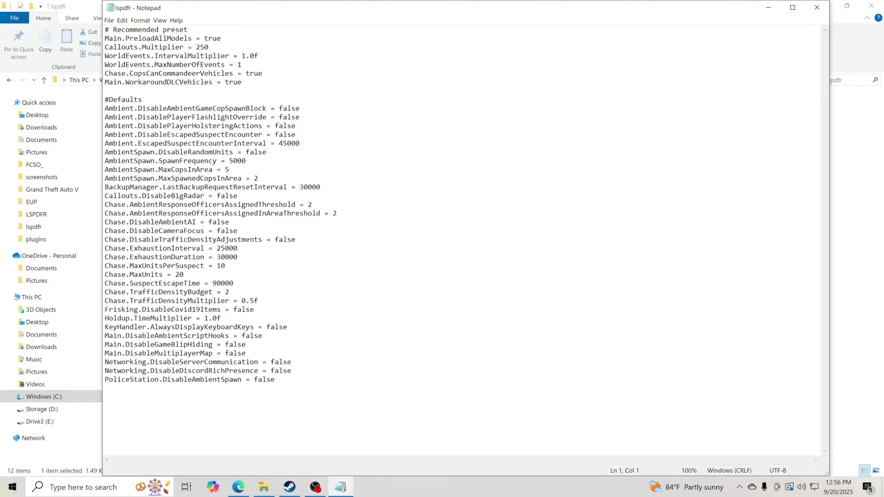
Set Main.PreloadAllModels to false under the recommended preset in the lspdfr configuration file.
left_click_drag(222, 38, 204, 38)
type("fals")
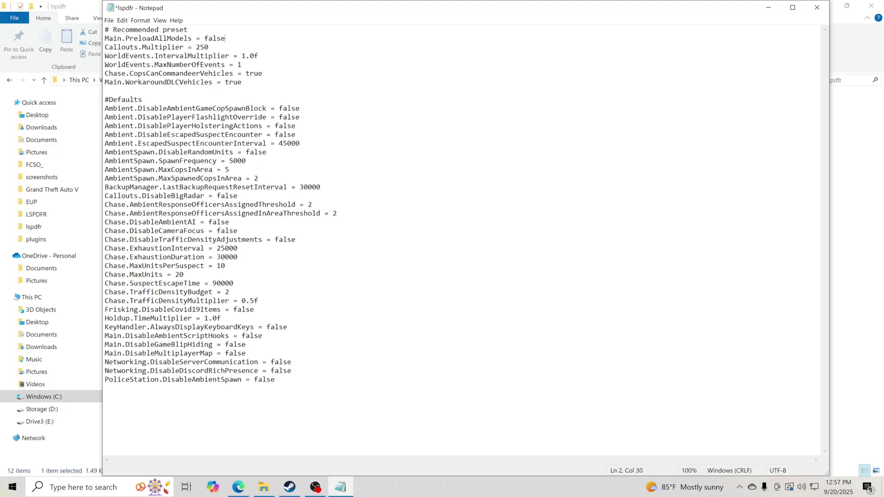
key("Home")
key("shift+Right")
key("shift+Right")
key("shift+Right")
key("shift+Right")
key("shift+Right")
key("shift+Right")
key("shift+Right")
key("shift+Right")
key("shift+Right")
key("shift+Right")
key("shift+Right")
key("shift+Right")
key("shift+Right")
key("shift+Right")
key("shift+Right")
key("shift+Right")
key("shift+Right")
key("shift+Right")
key("shift+Right")
key("shift+Right")
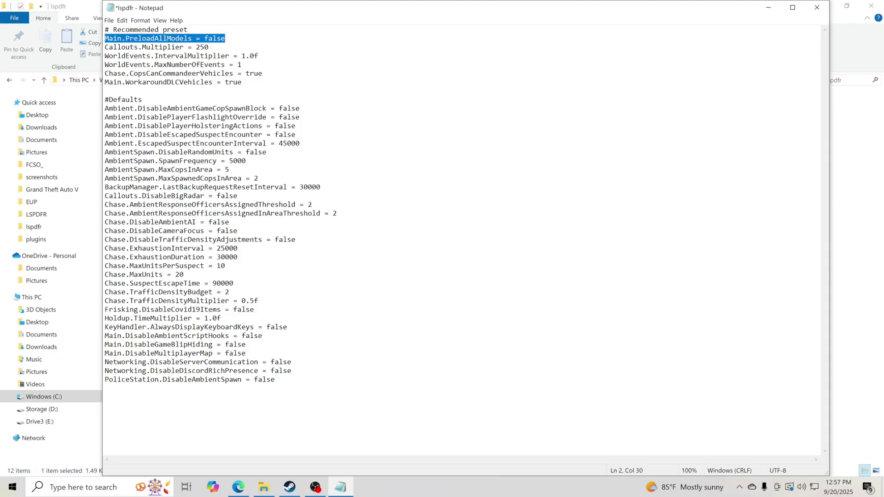
left_click(221, 39)
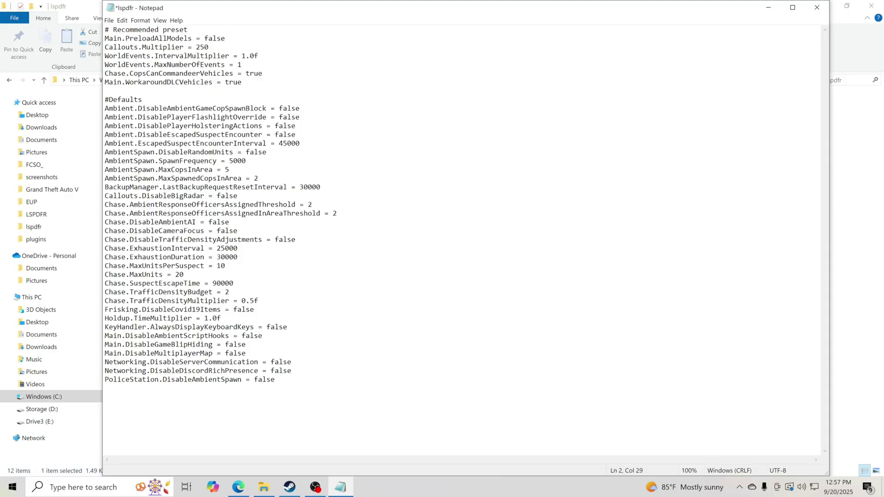
Save the edited lspdfr configuration file and close it.
left_click(122, 21)
mouse_move(109, 20)
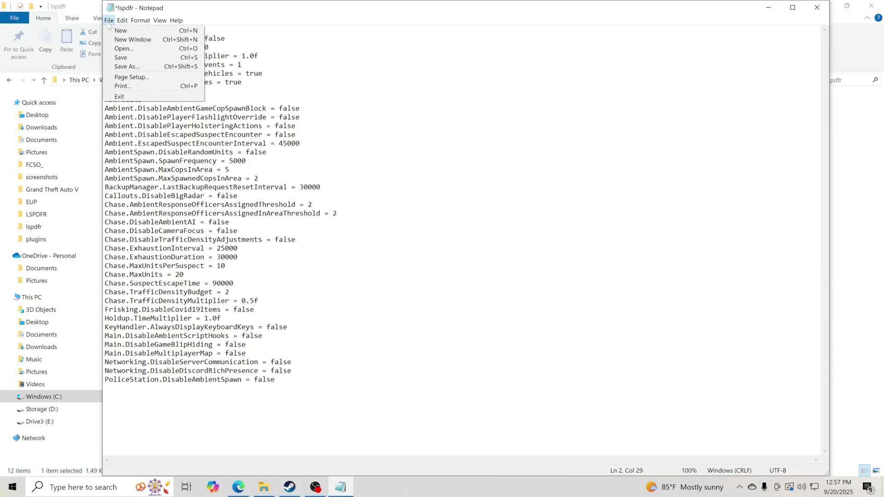
left_click(120, 57)
left_click(817, 7)
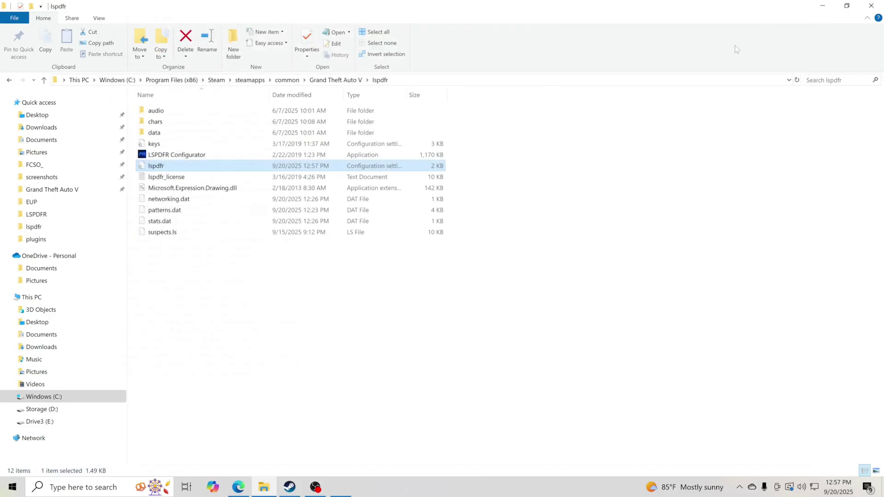
Review the frisk, stop-peds and traffic-stop bindings in the keys configuration file, close it, and return to the Grand Theft Auto V folder.
left_click(154, 145)
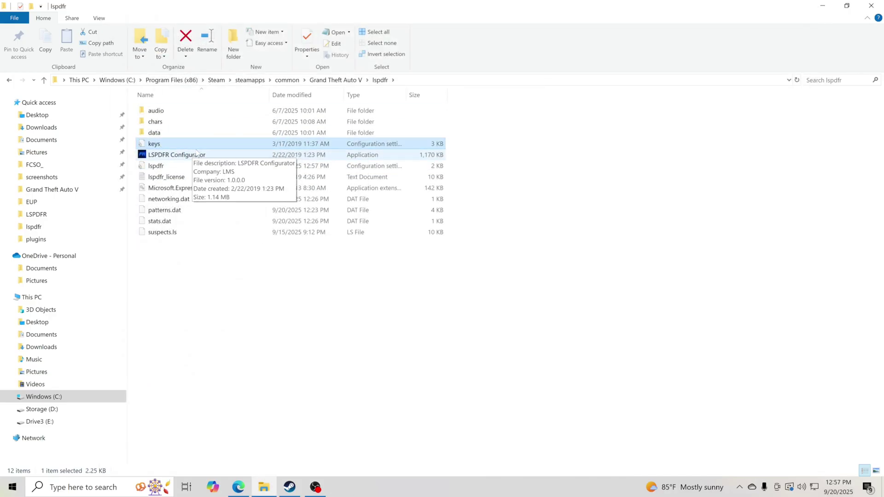
double_click(163, 146)
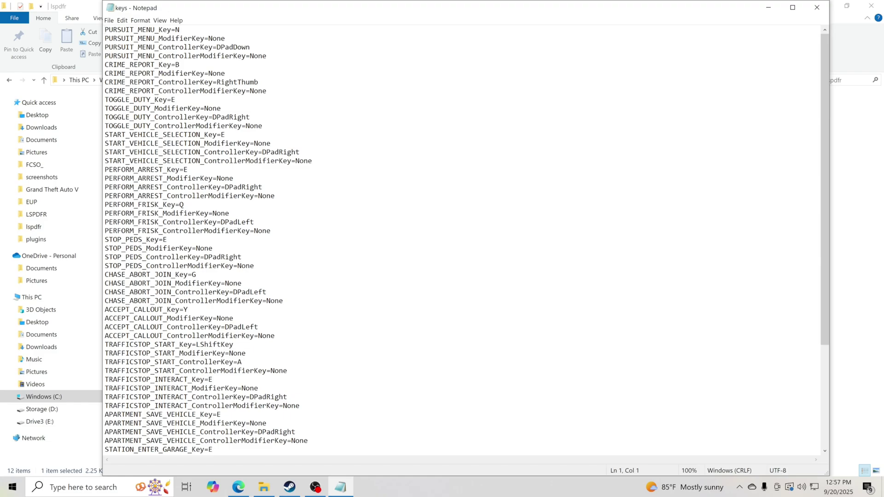
left_click_drag(105, 205, 179, 204)
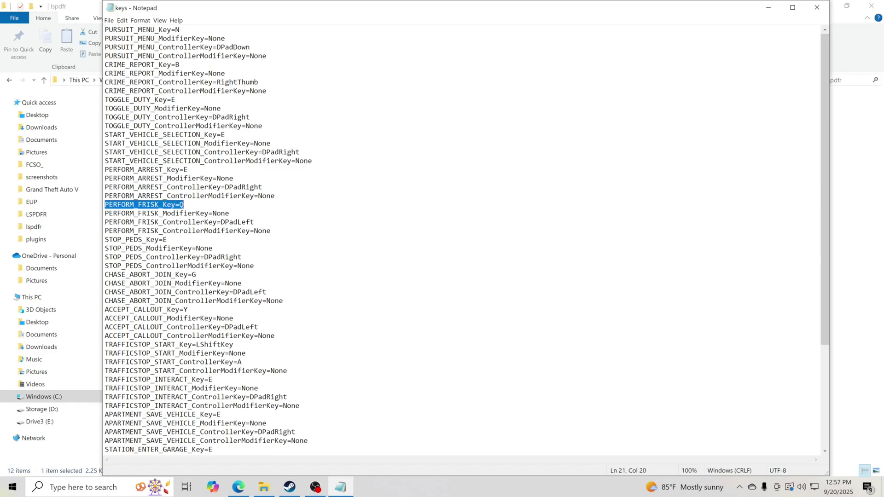
left_click_drag(105, 240, 166, 240)
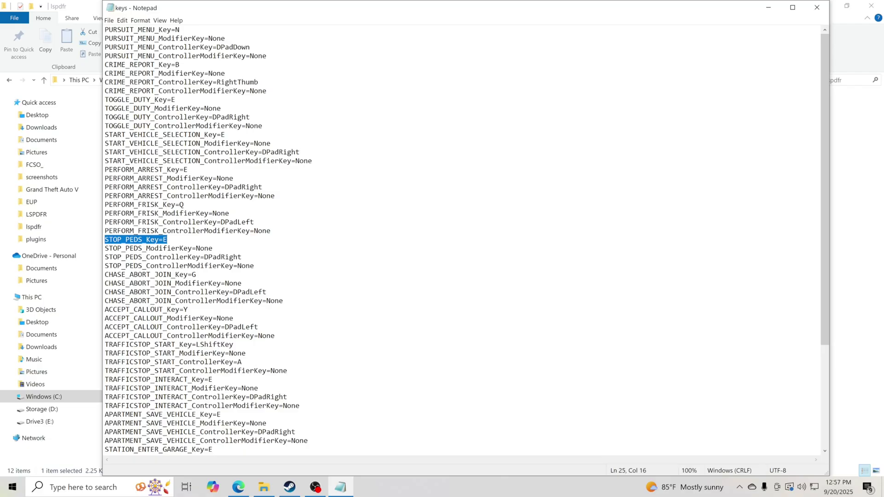
left_click_drag(233, 344, 105, 344)
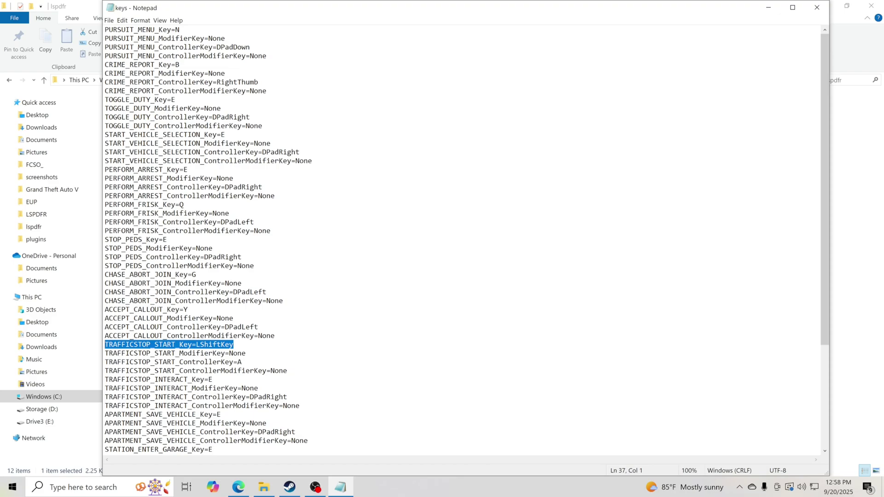
left_click_drag(105, 214, 109, 240)
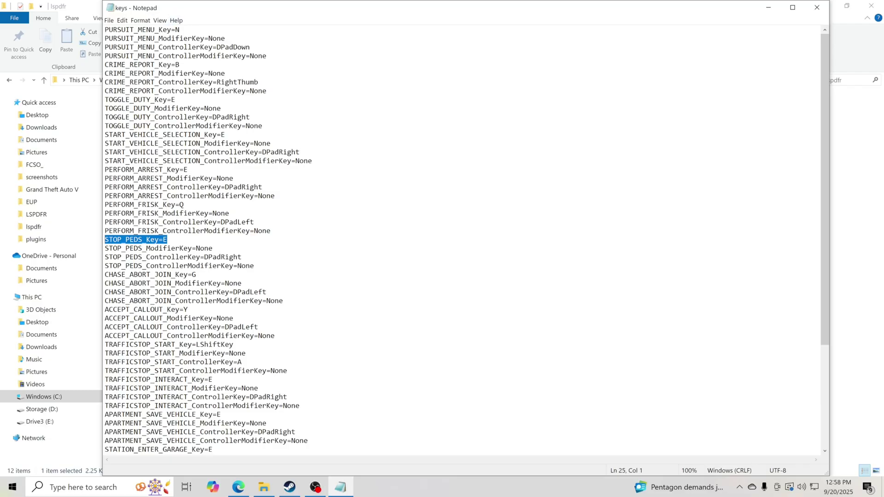
left_click(817, 8)
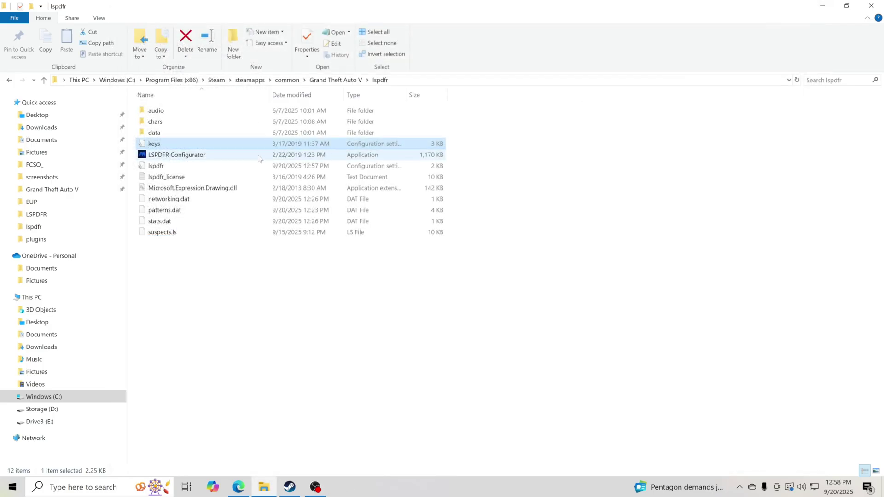
left_click(339, 81)
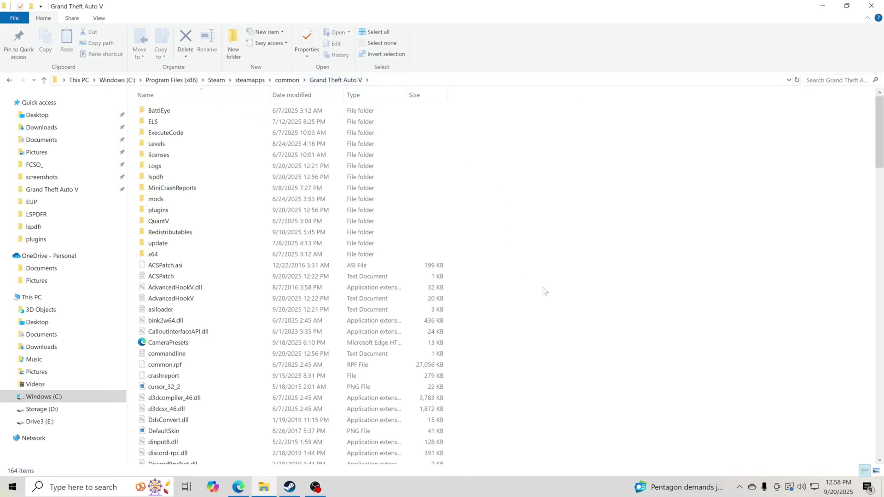
Switch to the browser, download Script Hook V v3586.0 / 889.22, and open the bin folder inside the downloaded archive.
left_click(238, 487)
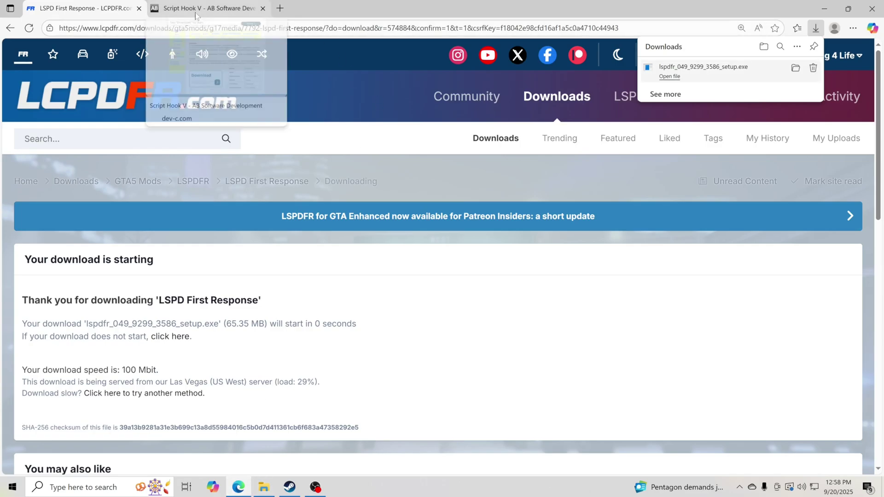
left_click(218, 8)
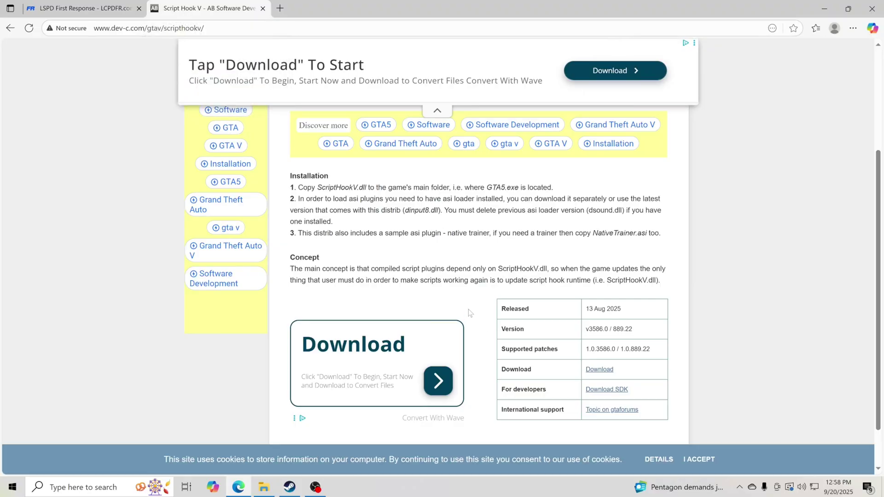
left_click(603, 373)
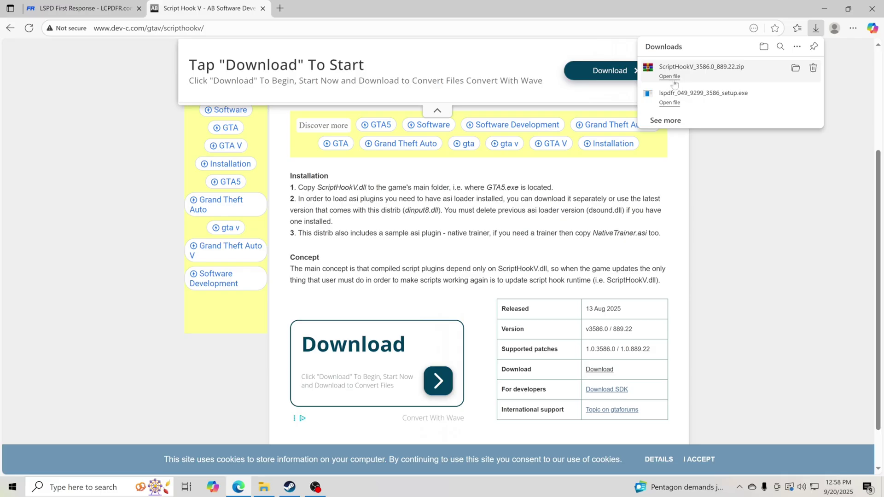
left_click(670, 77)
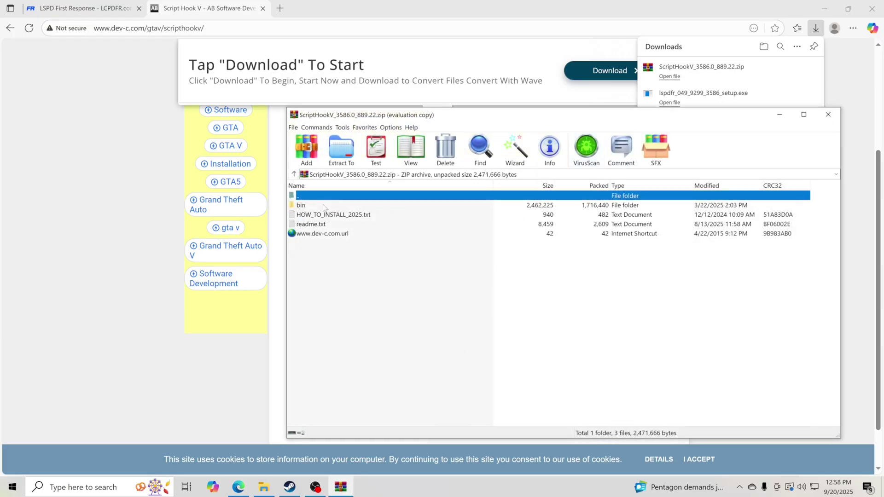
double_click(322, 206)
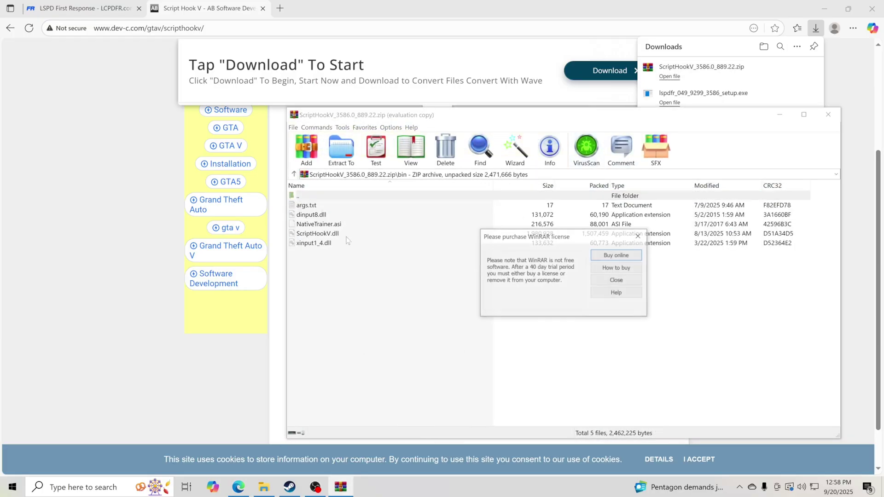
left_click(639, 236)
mouse_move(666, 80)
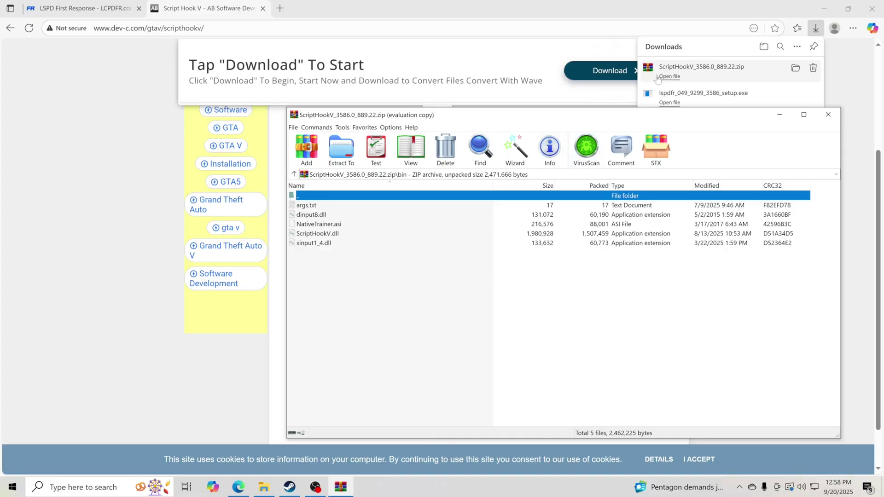
Move dinput8.dll, NativeTrainer.asi, ScriptHookV.dll and xinput1_4.dll from the archive into the Grand Theft Auto V folder, replacing the existing files.
left_click_drag(317, 269, 357, 215)
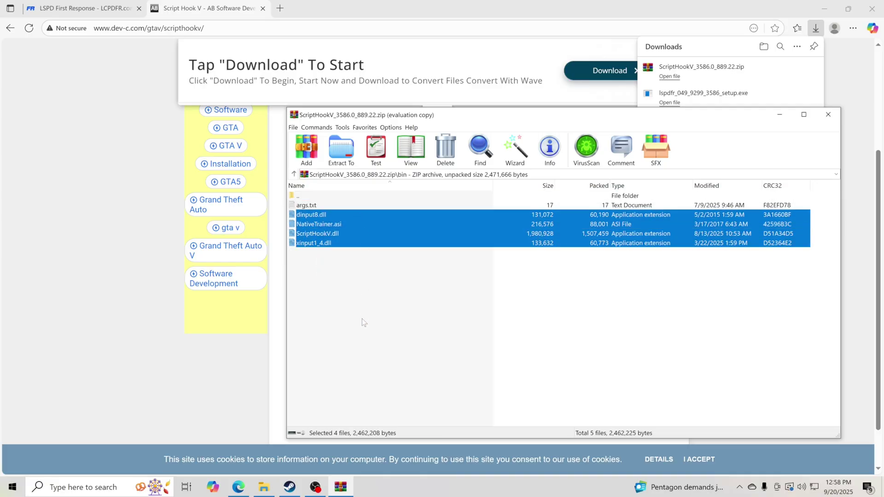
left_click(317, 206)
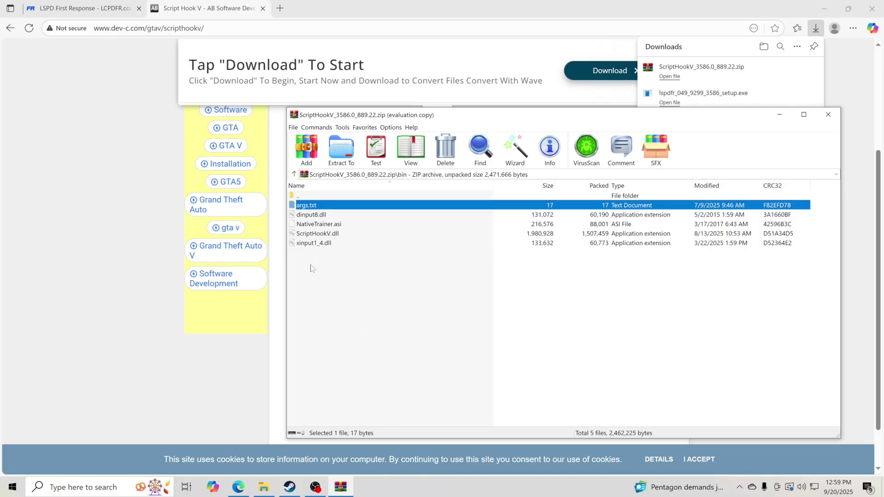
left_click_drag(310, 264, 336, 220)
left_click(263, 487)
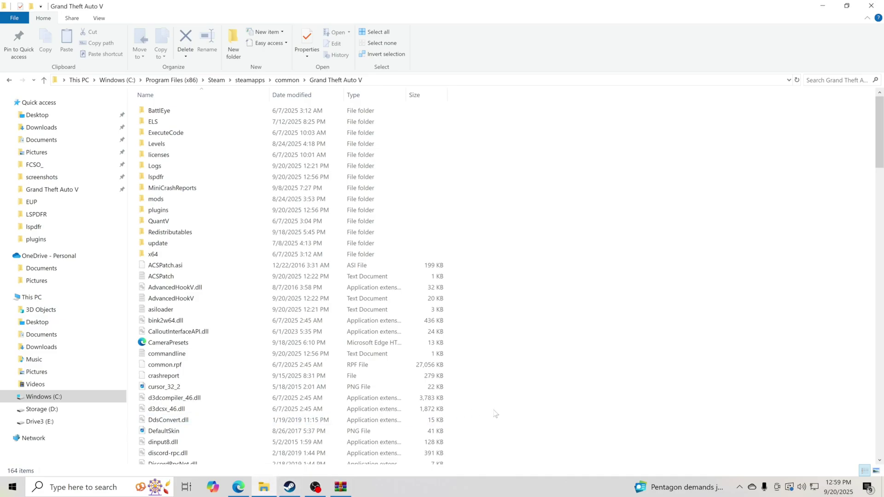
left_click(341, 487)
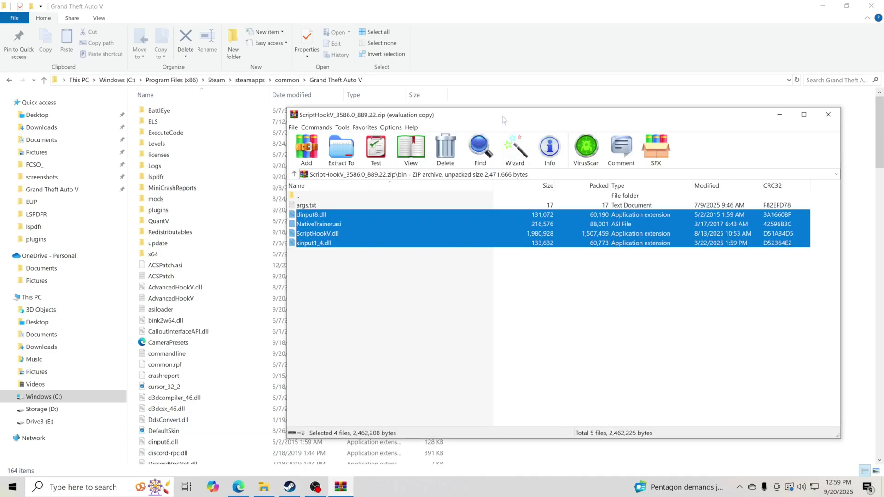
left_click_drag(506, 119, 820, 123)
left_click_drag(712, 247, 562, 367)
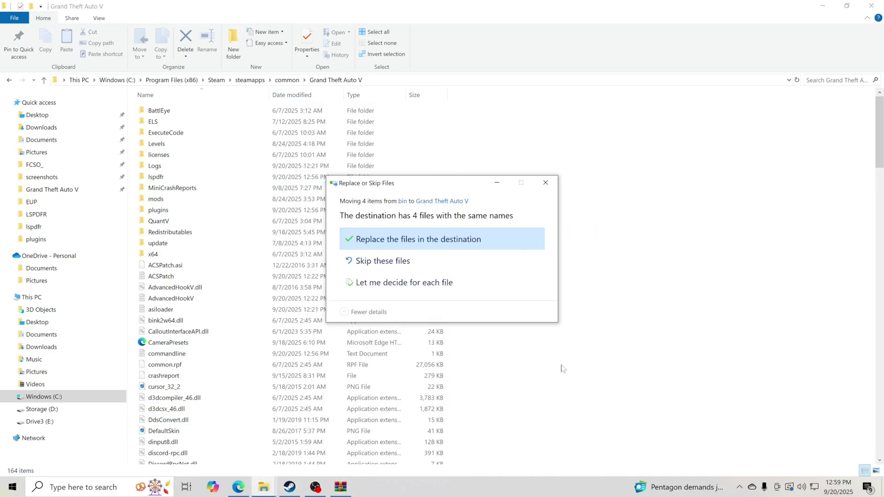
left_click(461, 239)
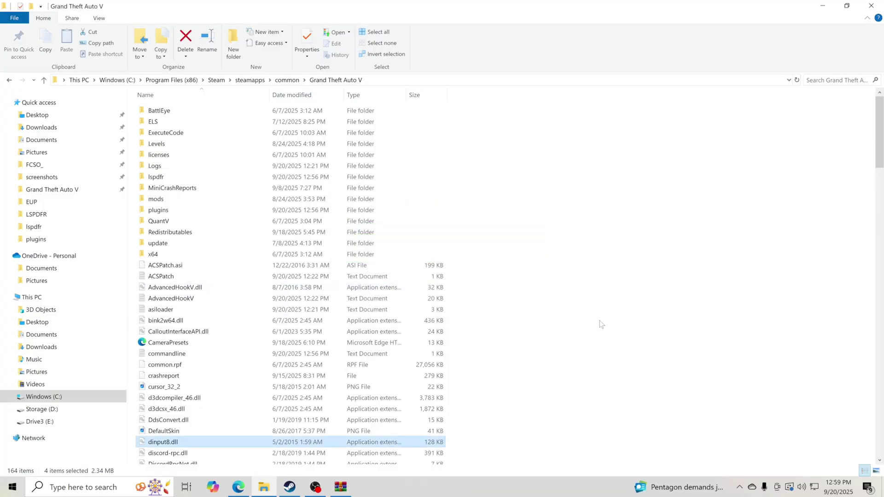
Open the RAGEPluginHook settings from the Grand Theft Auto V folder and set the plugin timeout threshold to 60000.
scroll(255, 328, "down", 16)
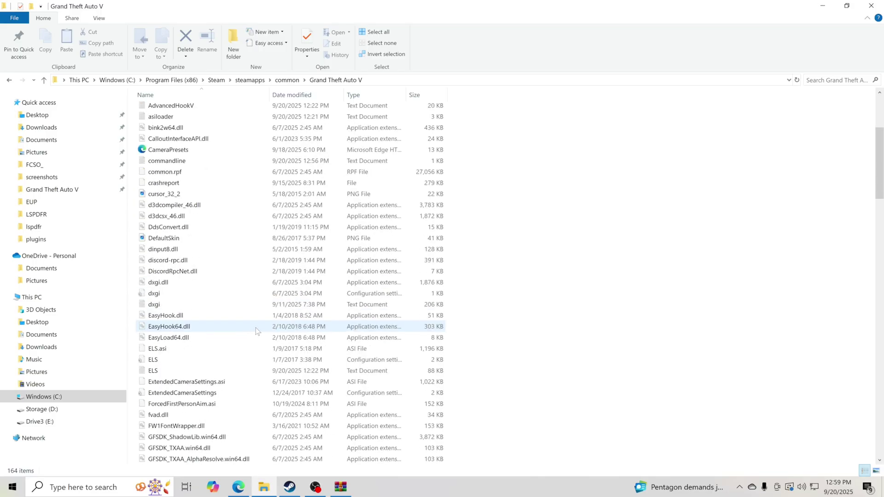
scroll(261, 334, "down", 15)
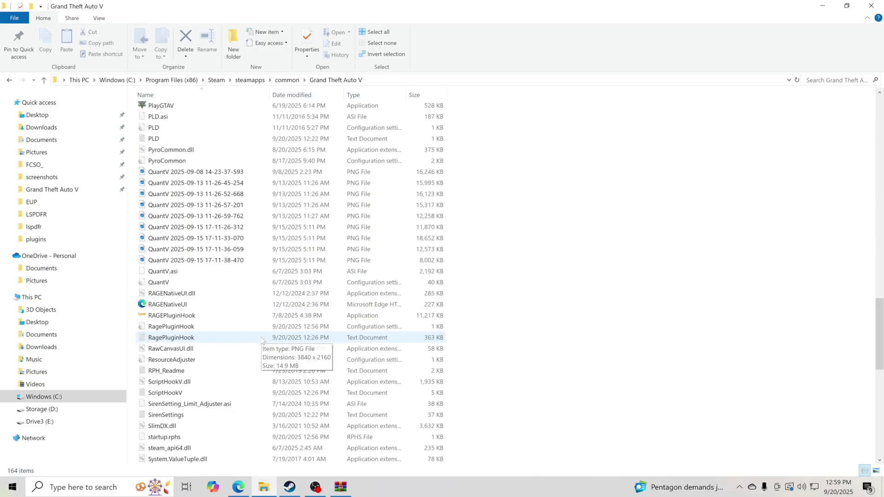
left_click(169, 284)
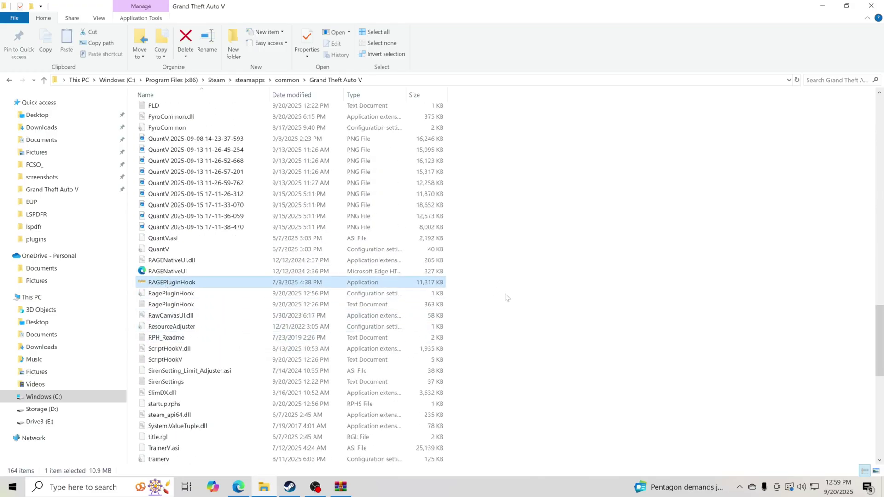
double_click(214, 284)
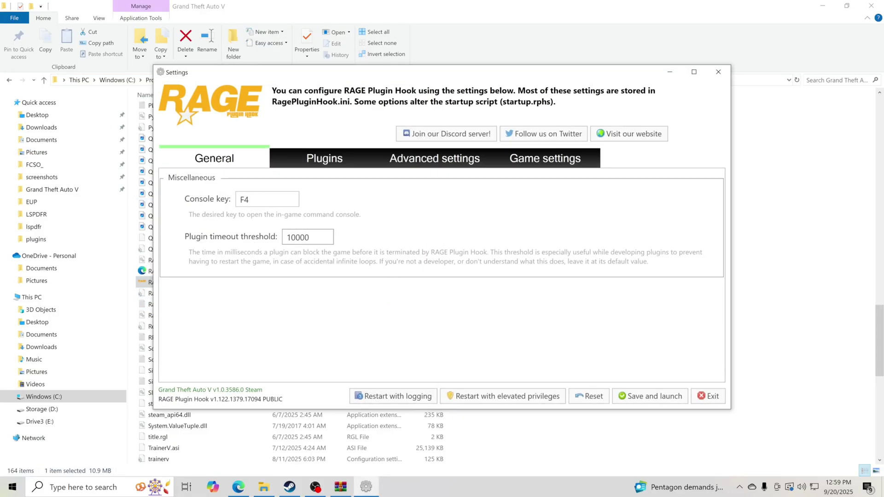
left_click_drag(291, 237, 286, 237)
type("6")
Save and launch the game with only LSPD First Response loading on startup, and start Story Mode with RAGE Plugin Hook.
left_click(324, 163)
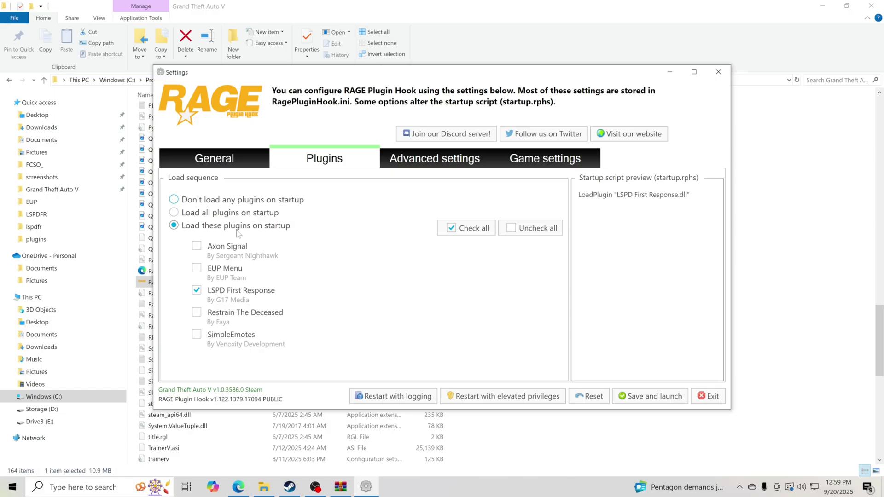
left_click(625, 396)
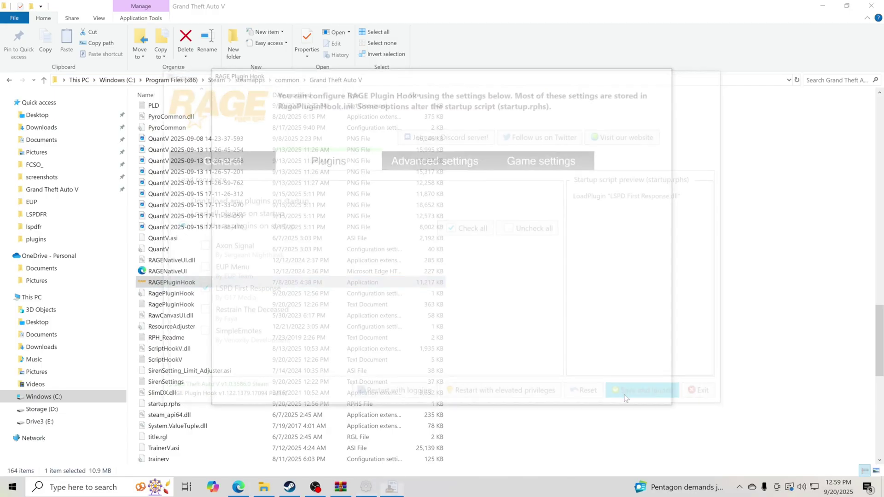
left_click(442, 384)
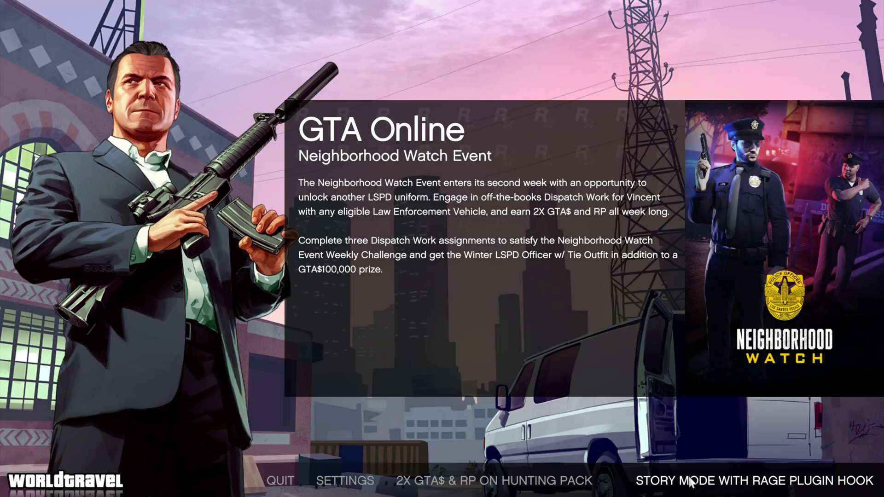
left_click(744, 482)
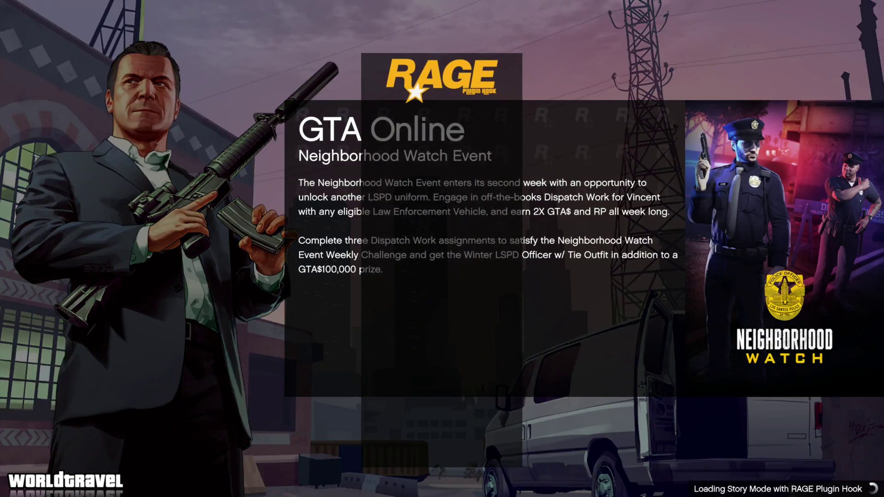